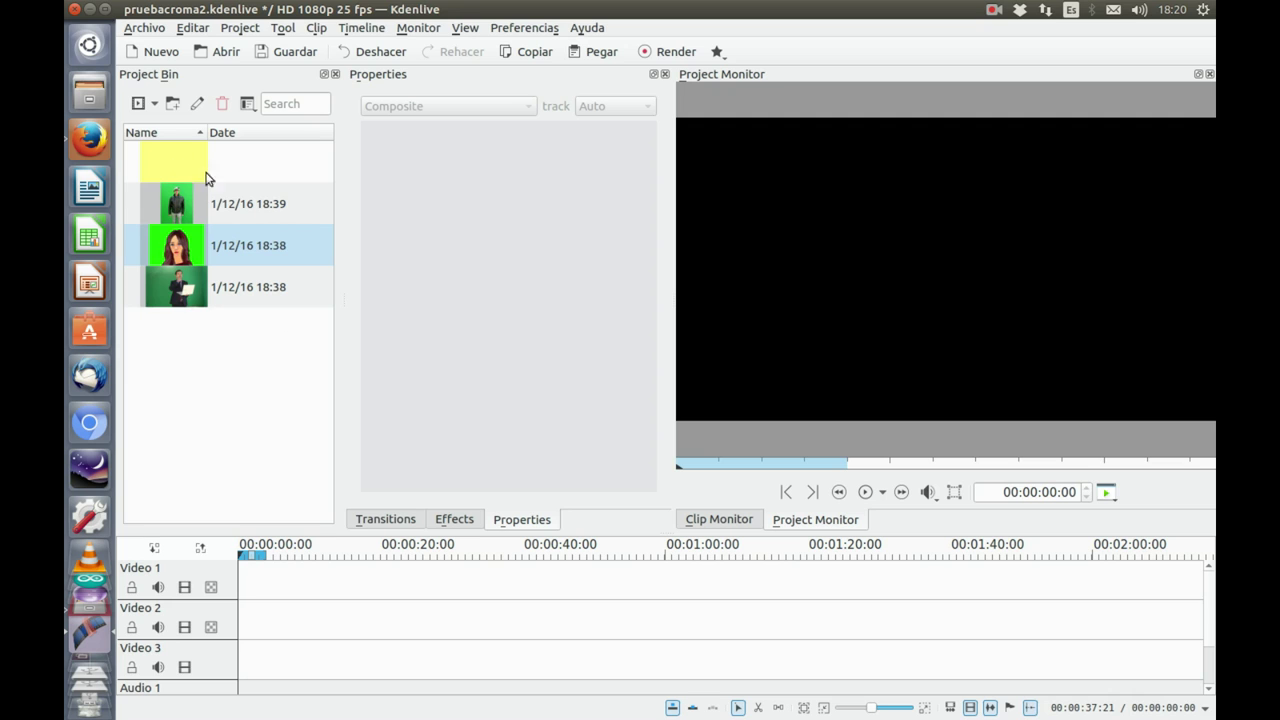
Place the photo of the man with the laptop on Video 1 and the yellow color clip beneath it on Video 2, trimmed to match
drag(178, 292, 250, 580)
drag(162, 179, 252, 638)
drag(1068, 624, 331, 626)
Add a transition between the laptop photo and the yellow clip, change it to Composite and move the image to about X 178, Y 8
click(314, 592)
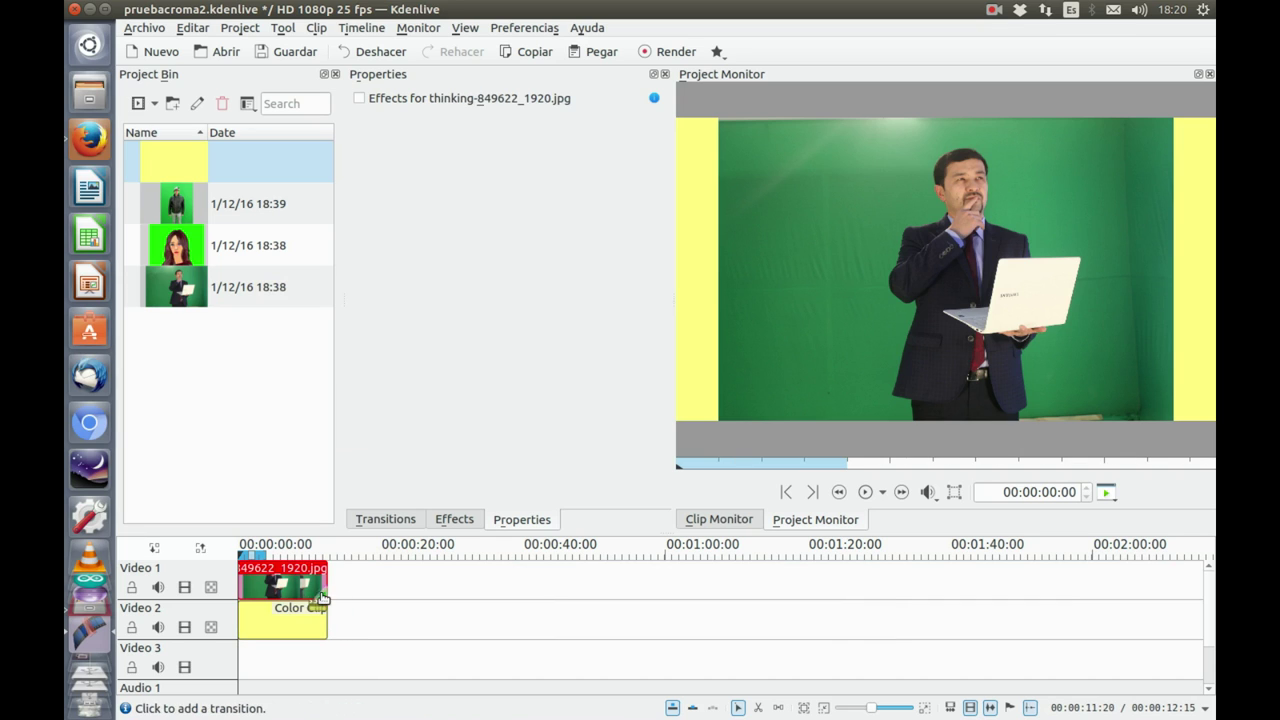
click(314, 601)
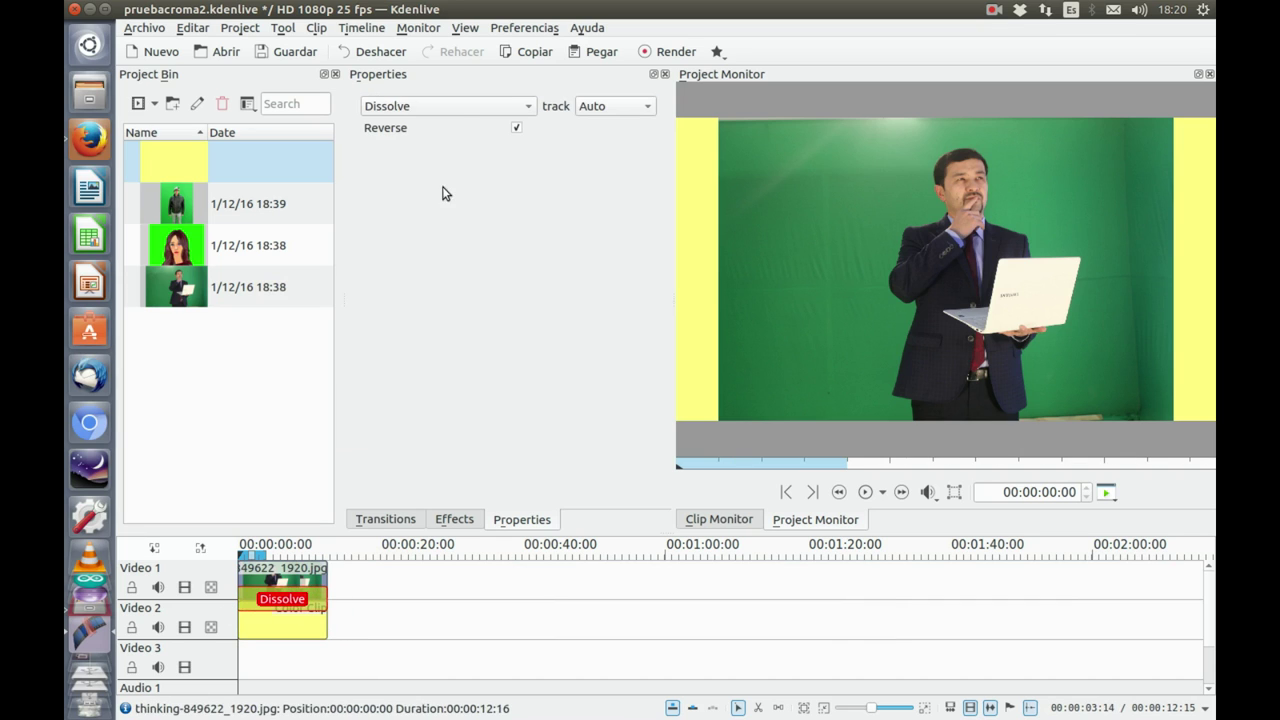
click(455, 100)
click(440, 225)
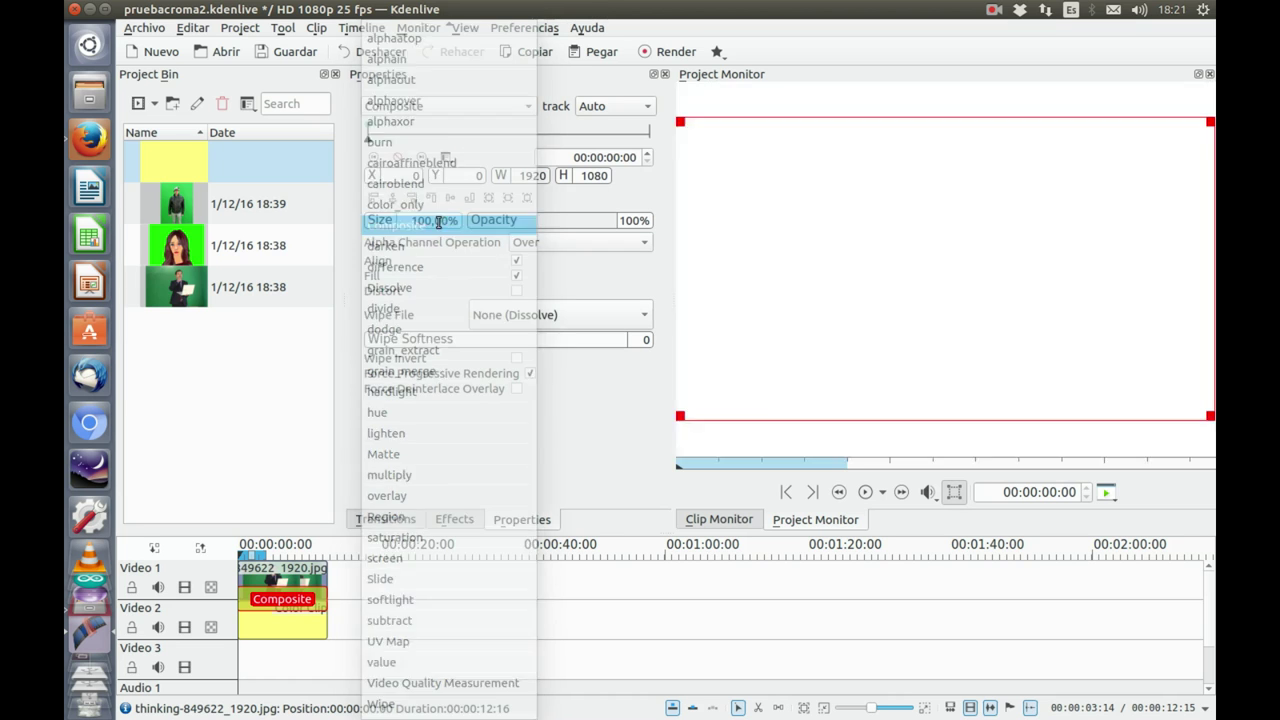
drag(960, 262, 986, 270)
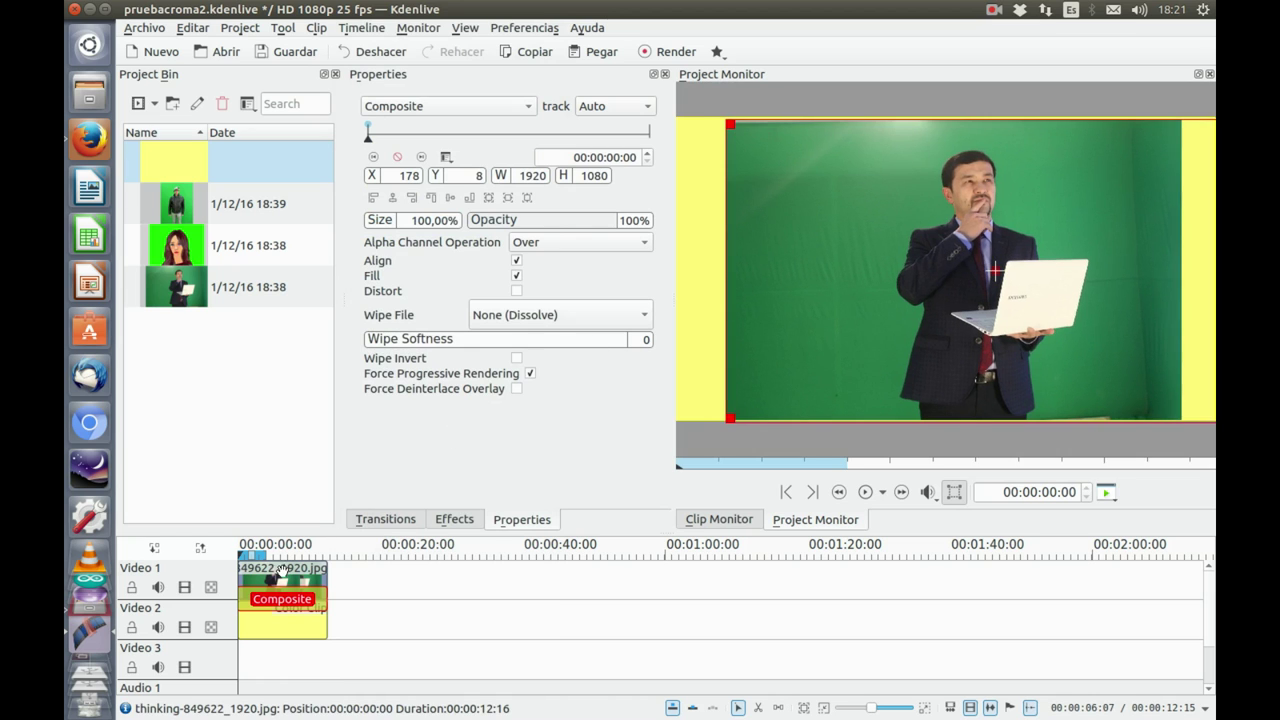
Add the Chroma Key effect from the alpha manipulation group to the laptop photo on Video 1
click(283, 570)
right_click(282, 578)
mouse_move(400, 561)
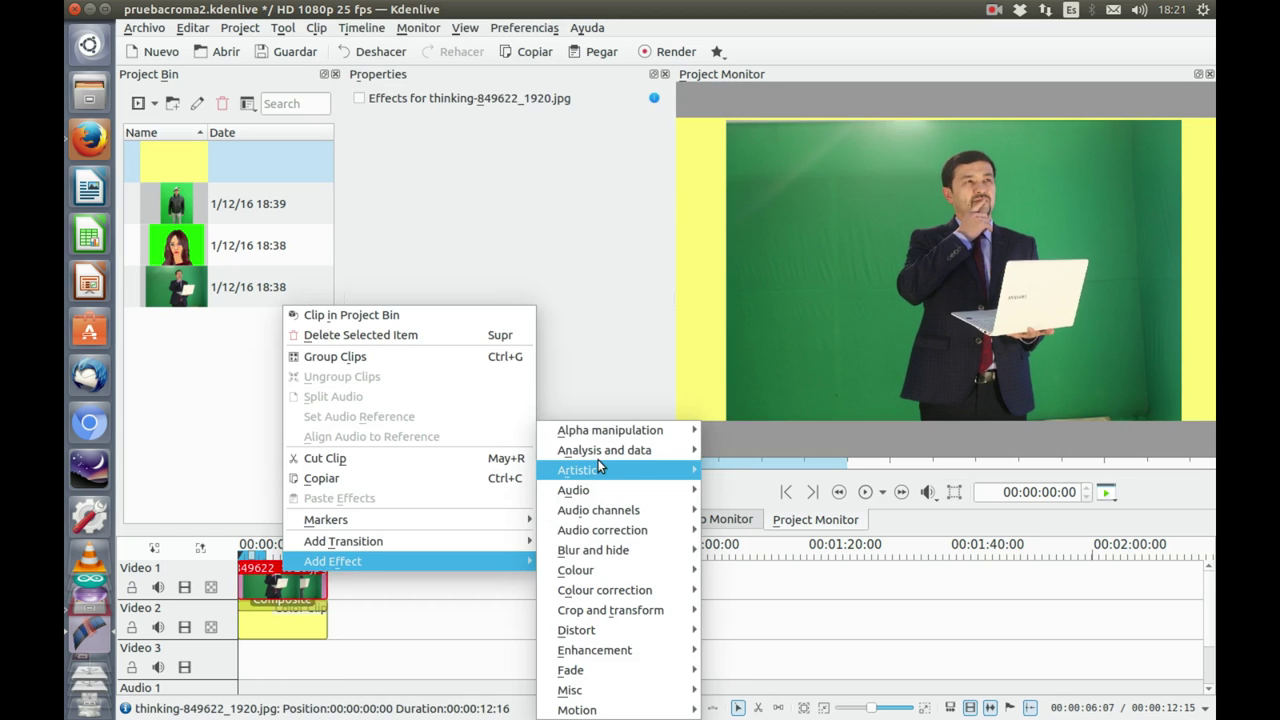
mouse_move(695, 432)
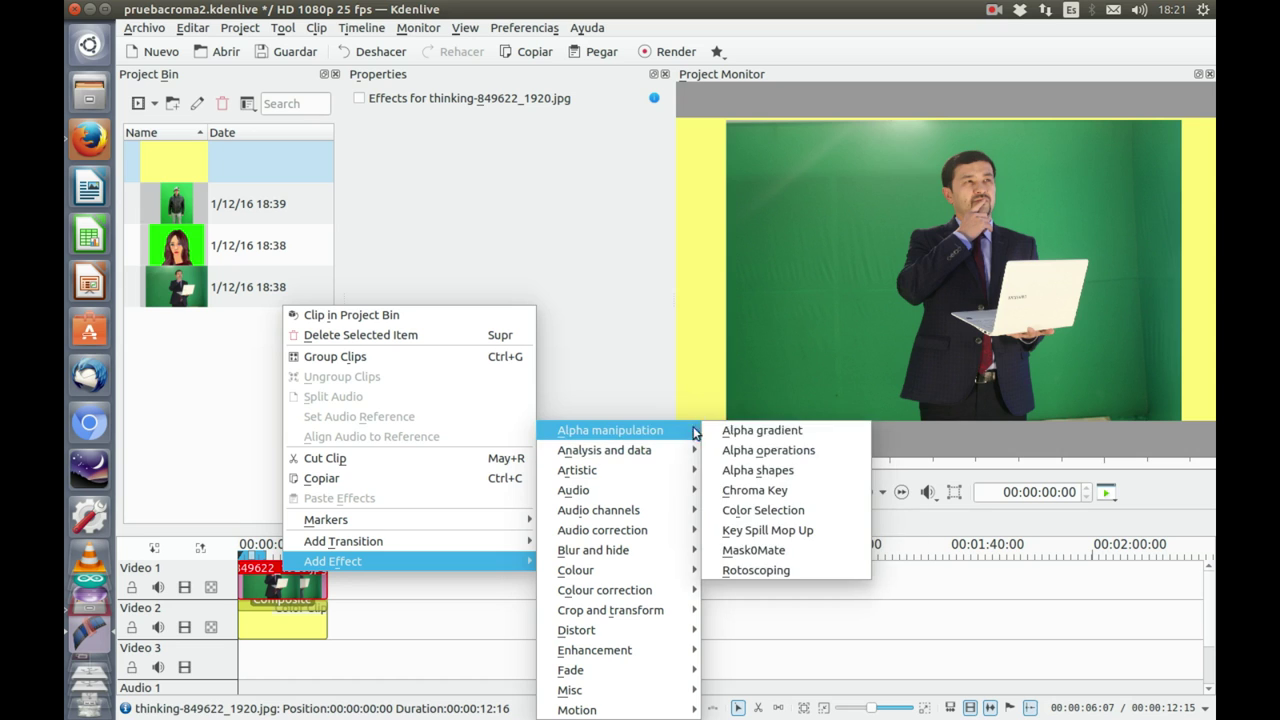
click(758, 490)
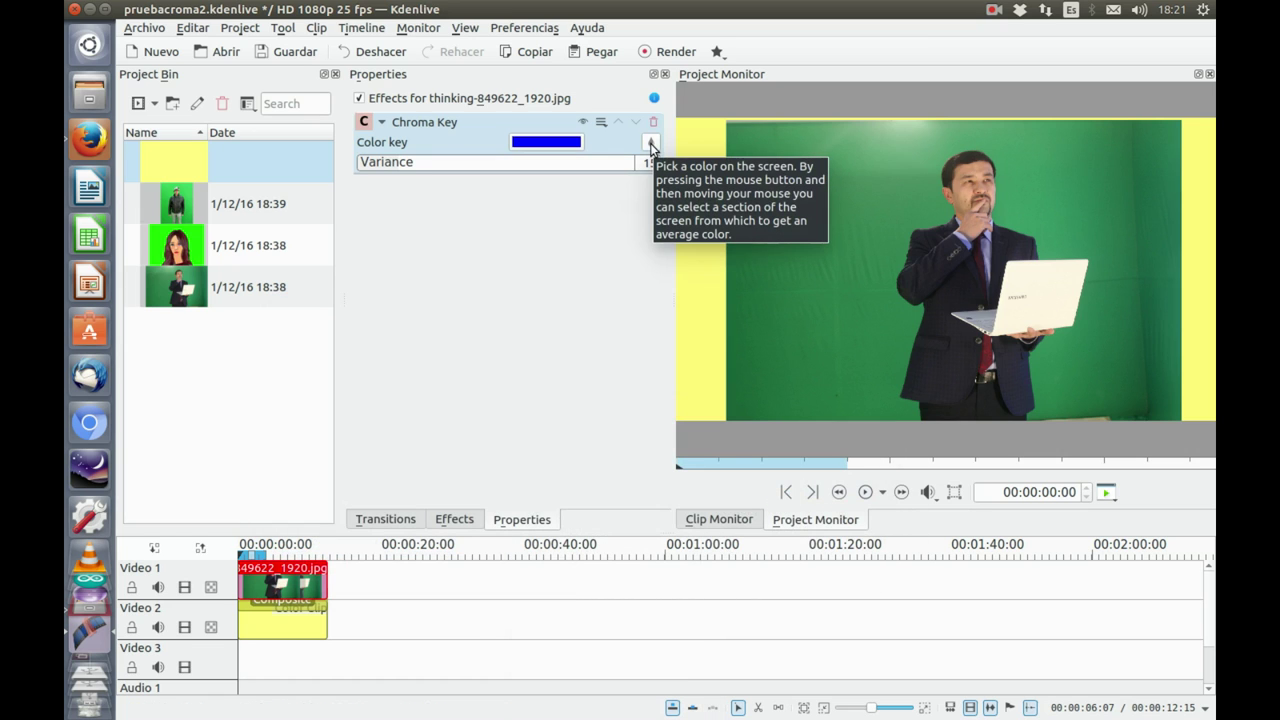
Try keying out the backdrop with a green sampled from the image and a variance of 9, and reset the Chroma Key effect
click(650, 146)
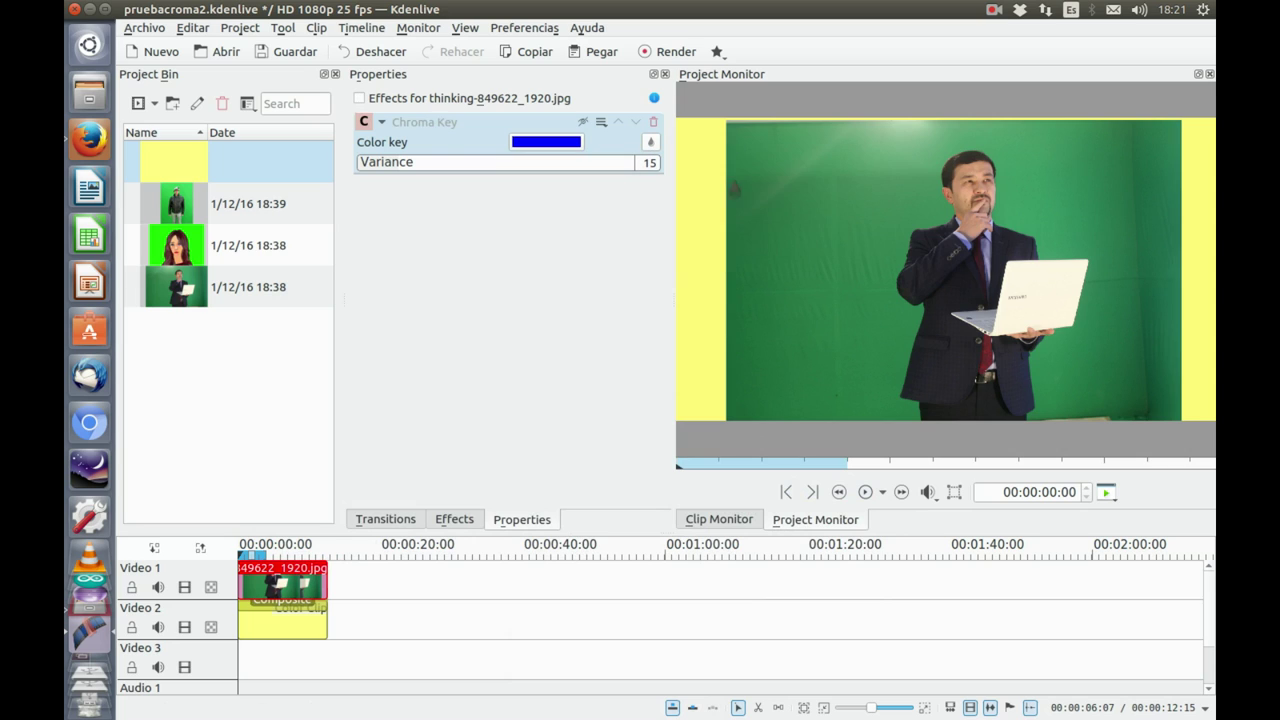
click(901, 245)
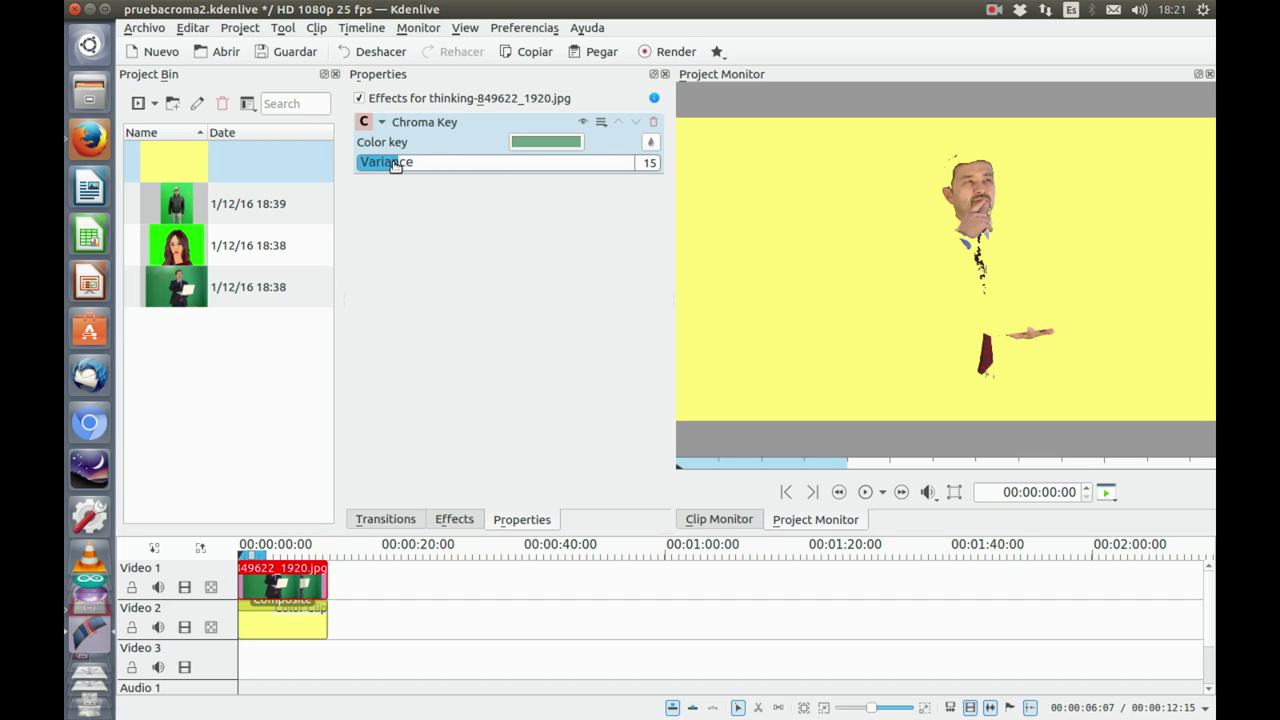
drag(395, 166, 376, 162)
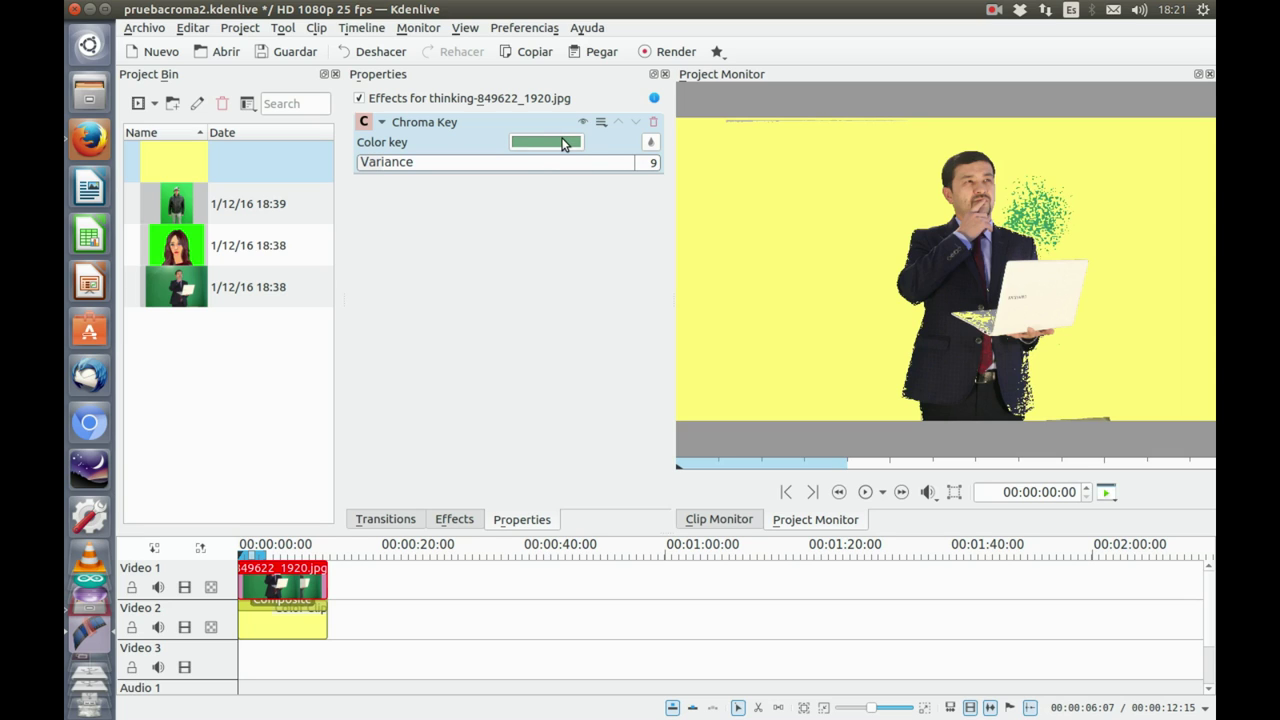
click(601, 124)
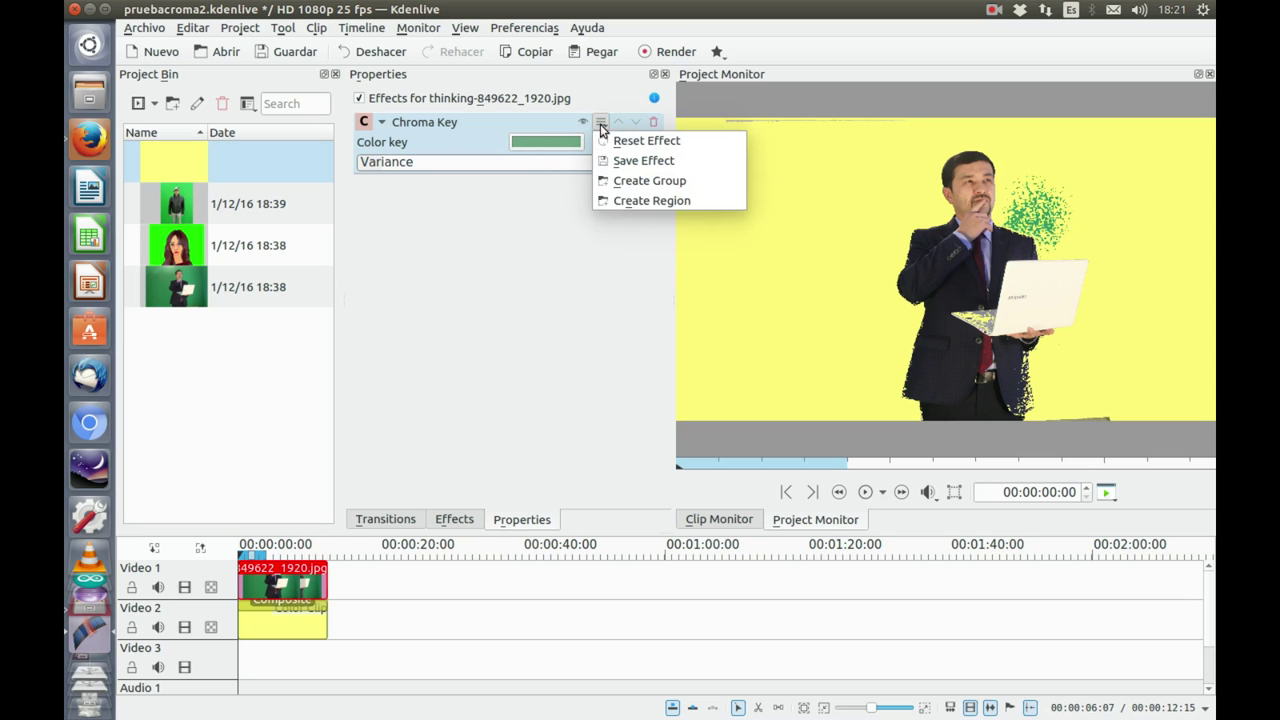
click(640, 140)
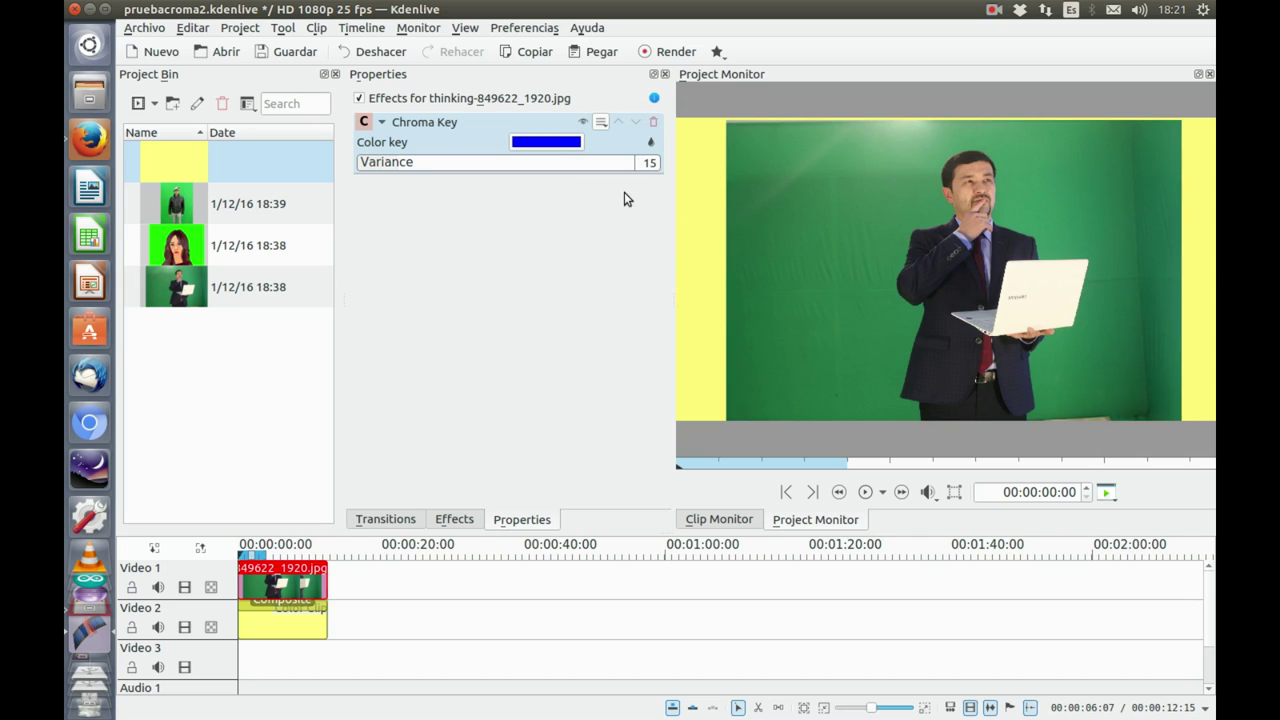
Set the Chroma Key to a medium green basic color with a variance of 27, and check the man's cut-out in full screen
click(546, 142)
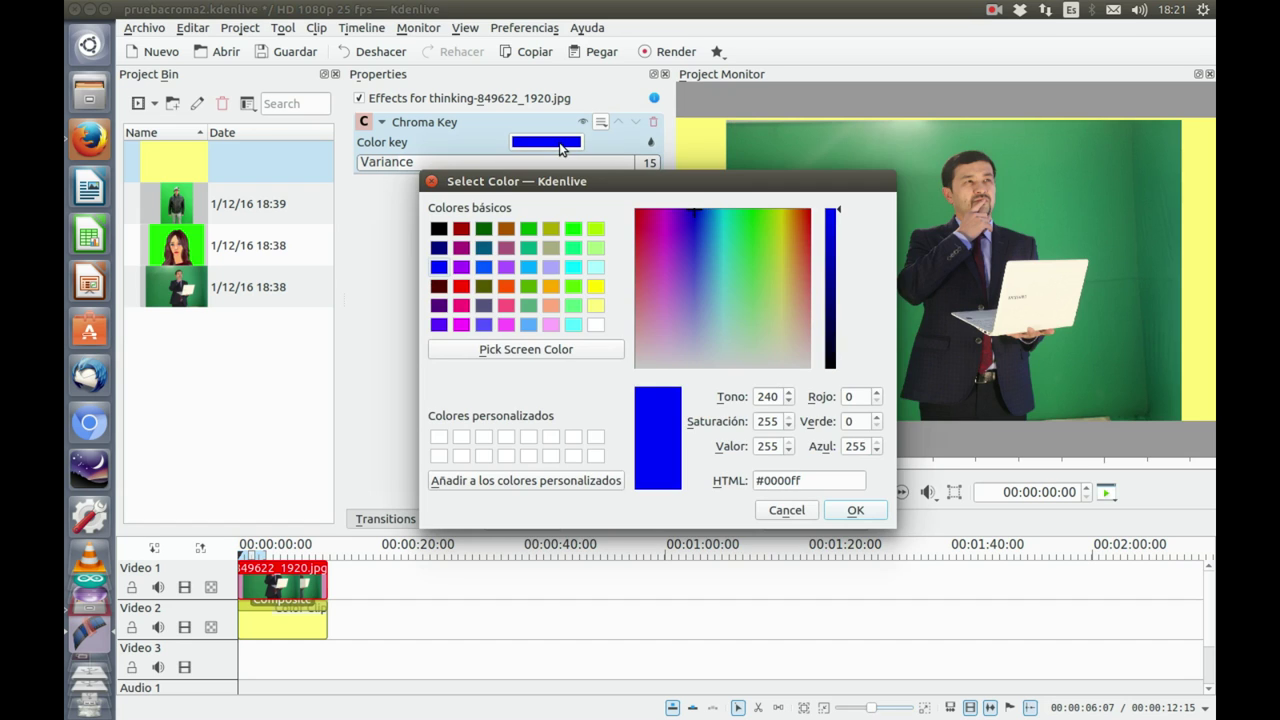
click(529, 230)
click(852, 510)
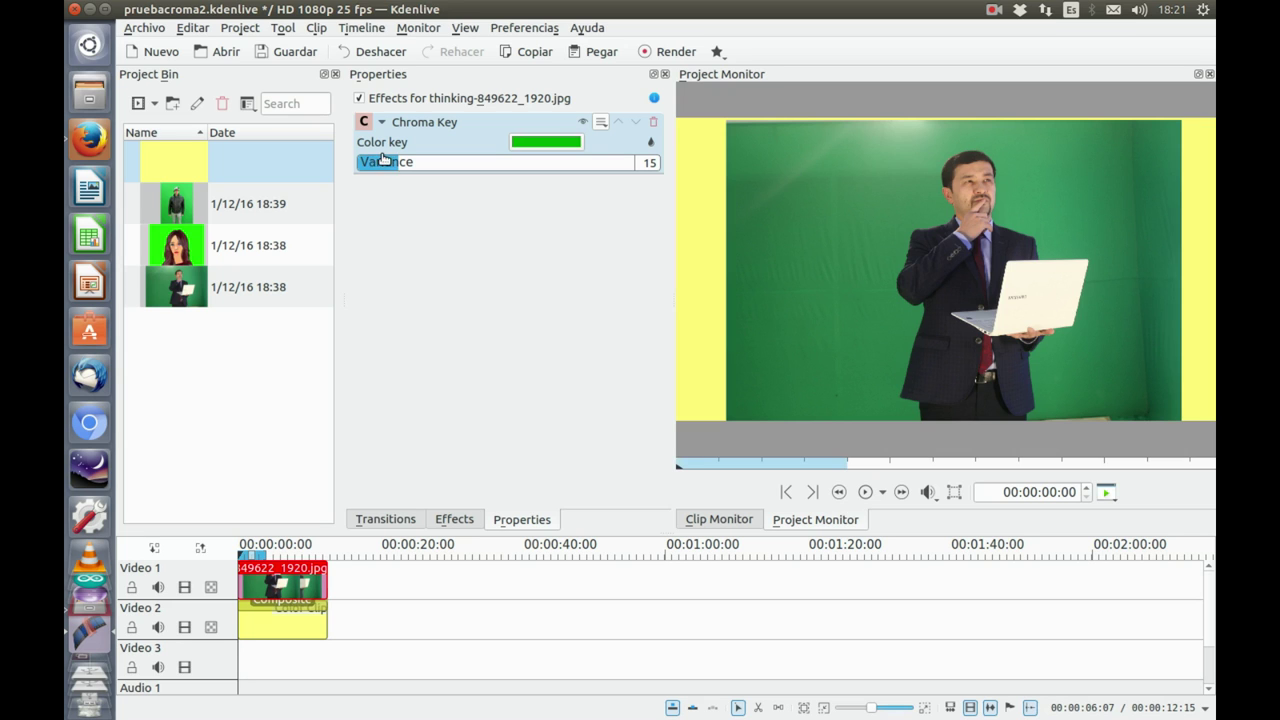
drag(400, 166, 431, 161)
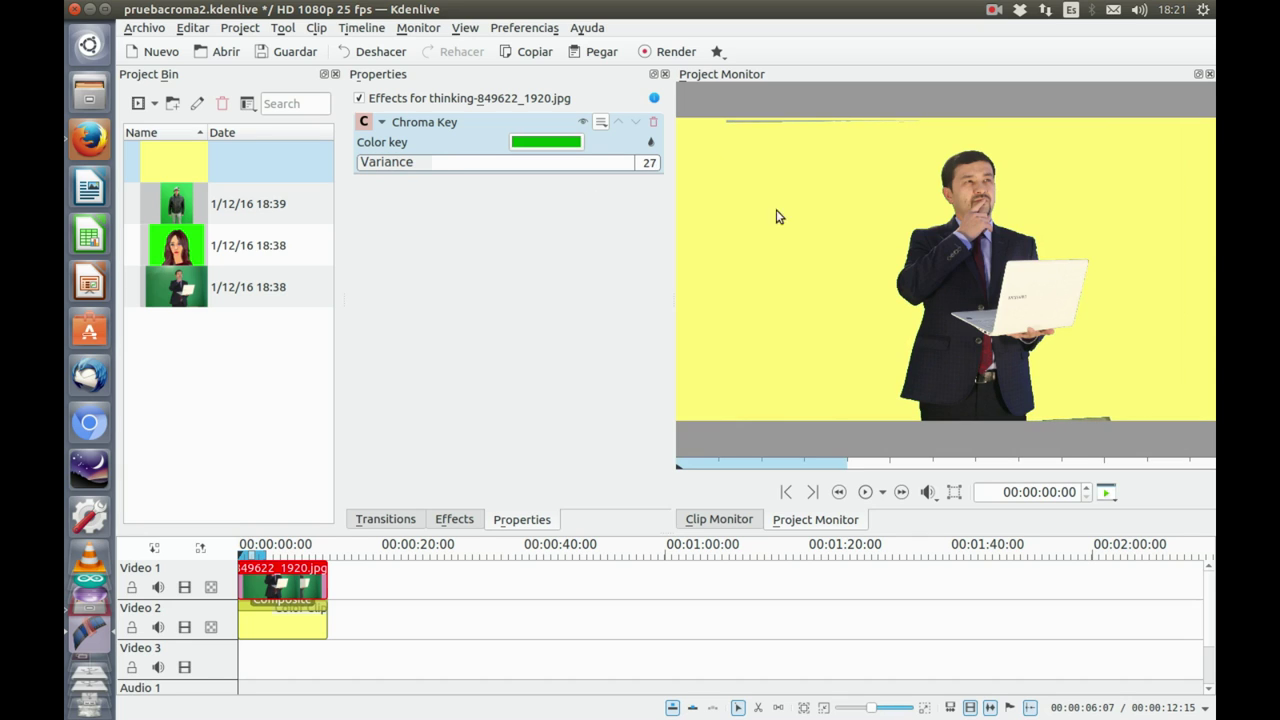
double_click(856, 297)
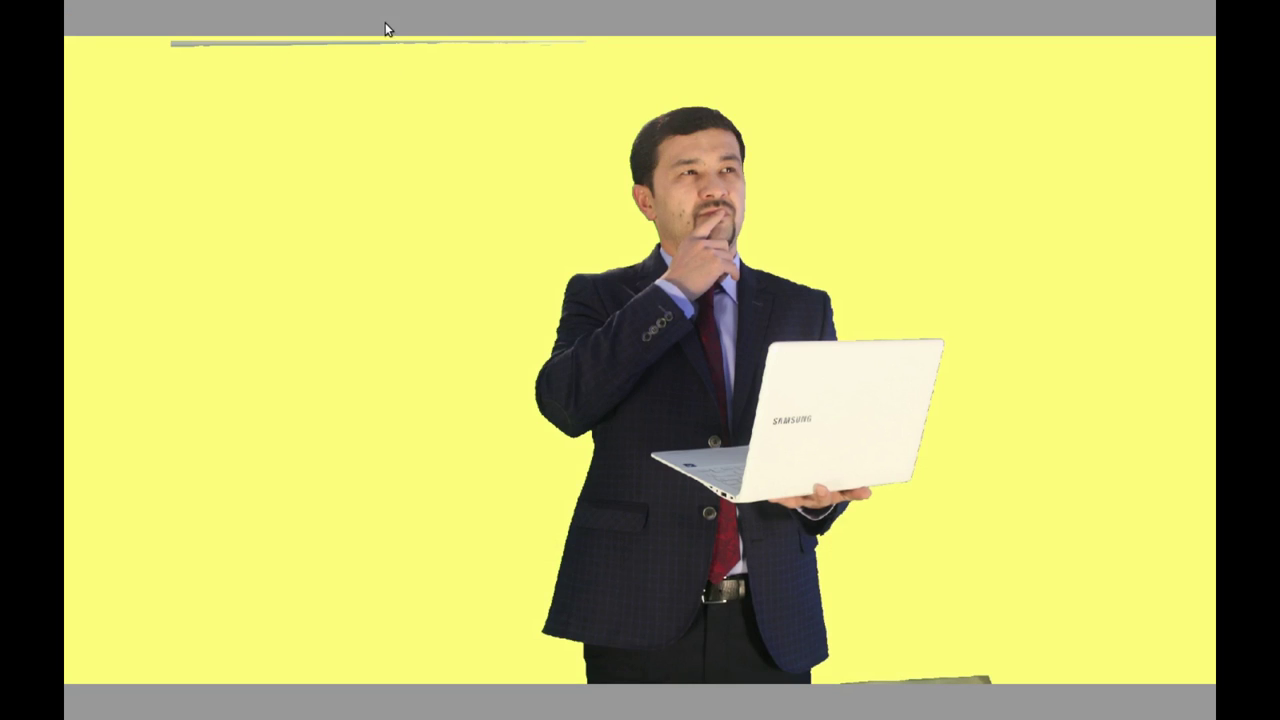
double_click(411, 193)
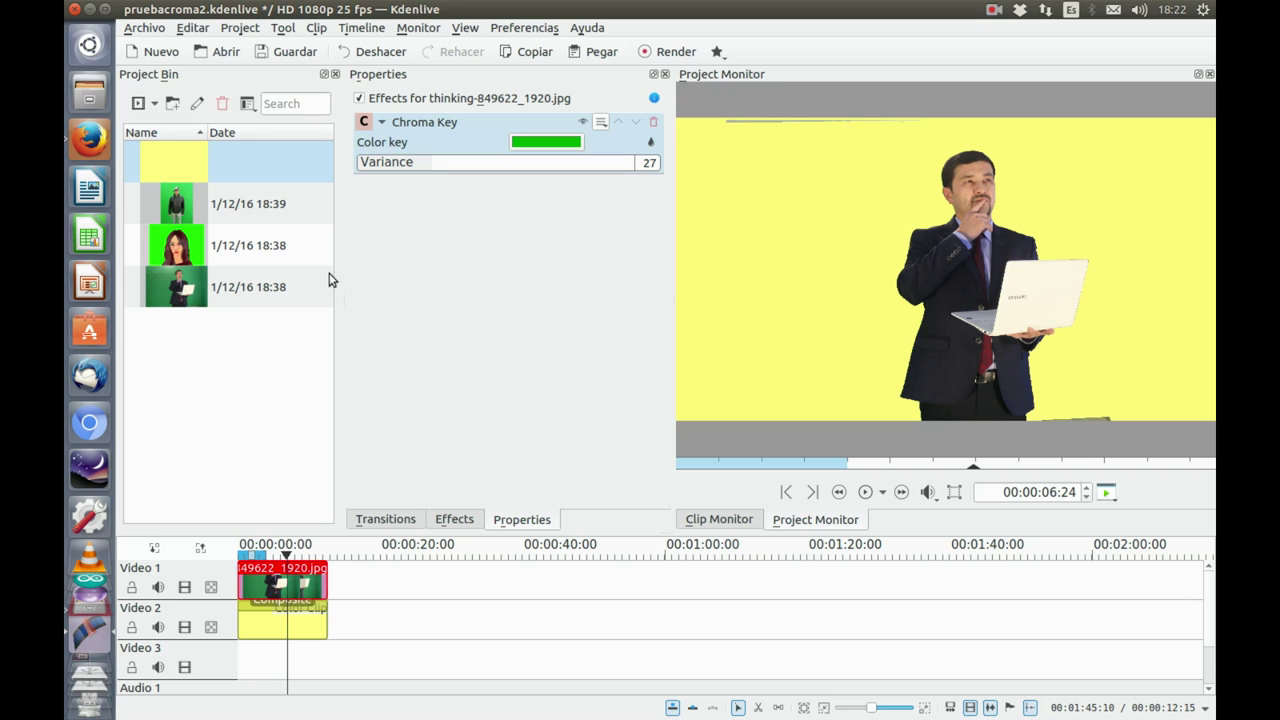
Place the woman's portrait directly after the laptop photo on Video 1 and extend the yellow clip beneath it to the same end
click(221, 262)
drag(221, 265, 402, 620)
click(346, 615)
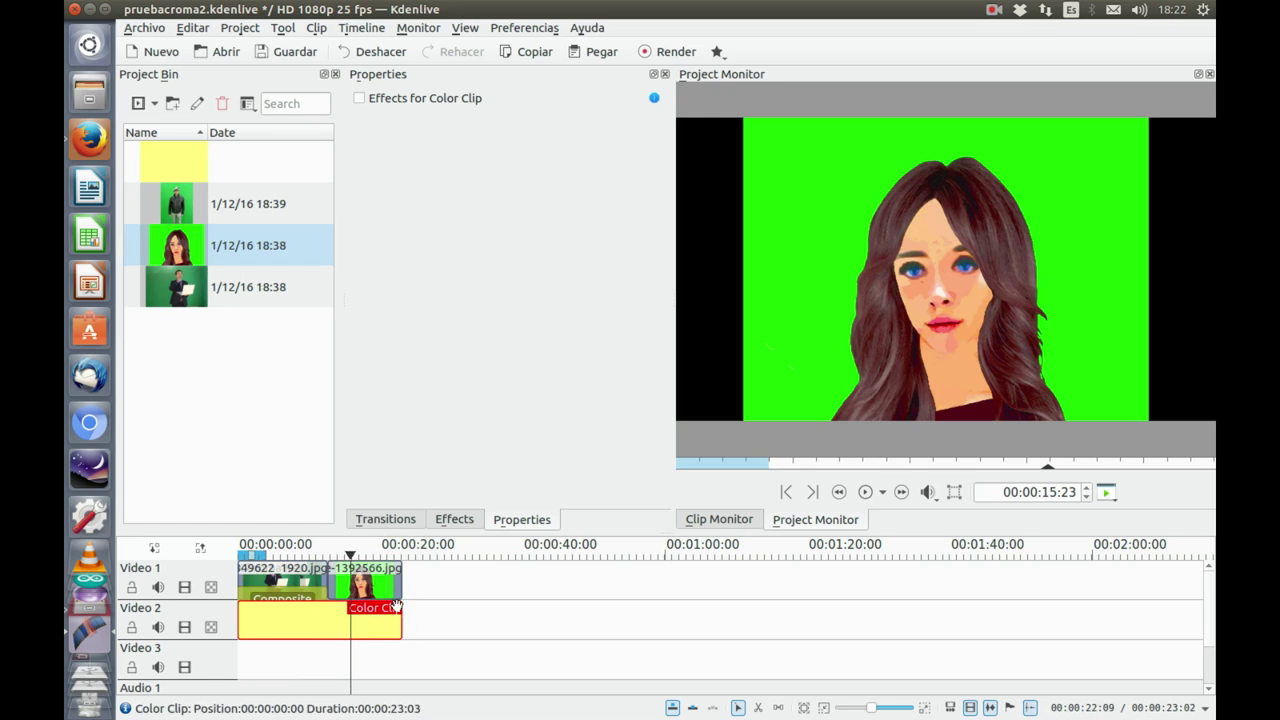
Add a transition between the woman's portrait and the yellow clip, change it to Composite and shift the image to about X 220
click(398, 598)
click(388, 602)
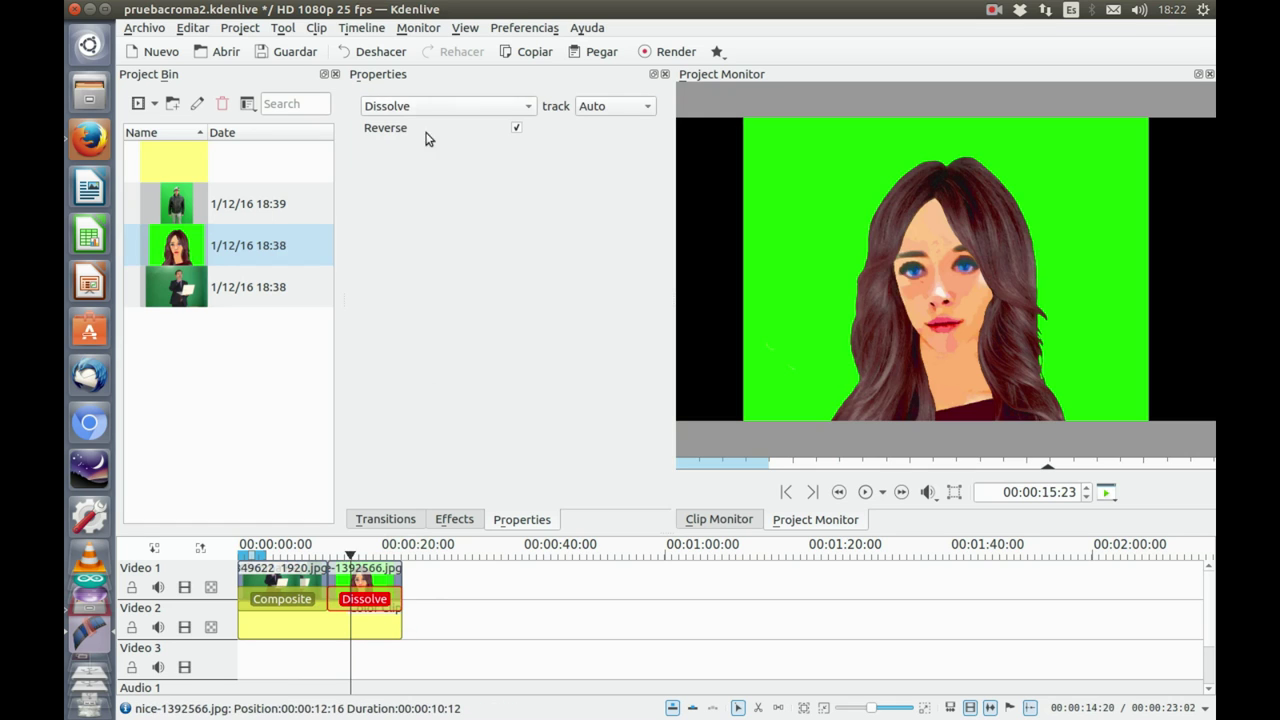
click(428, 106)
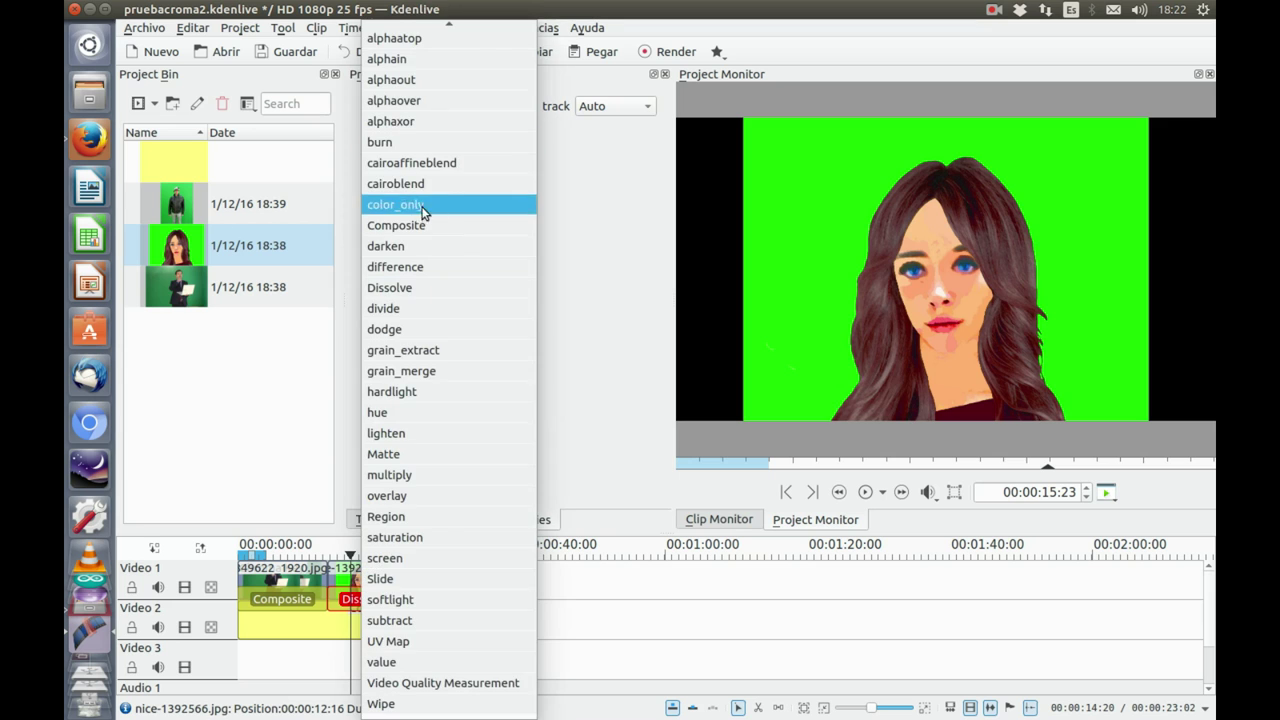
click(433, 223)
drag(948, 270, 1010, 268)
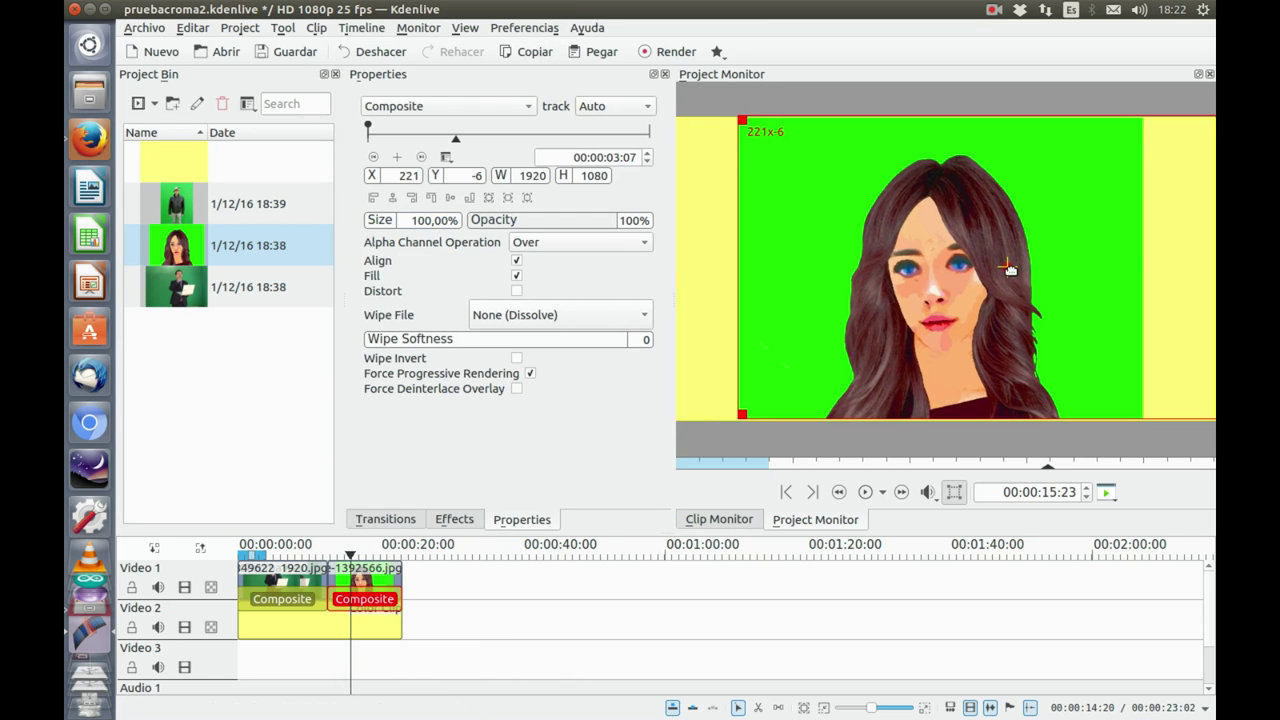
Add the Chroma Key effect to the woman's portrait on Video 1
right_click(376, 578)
mouse_move(415, 566)
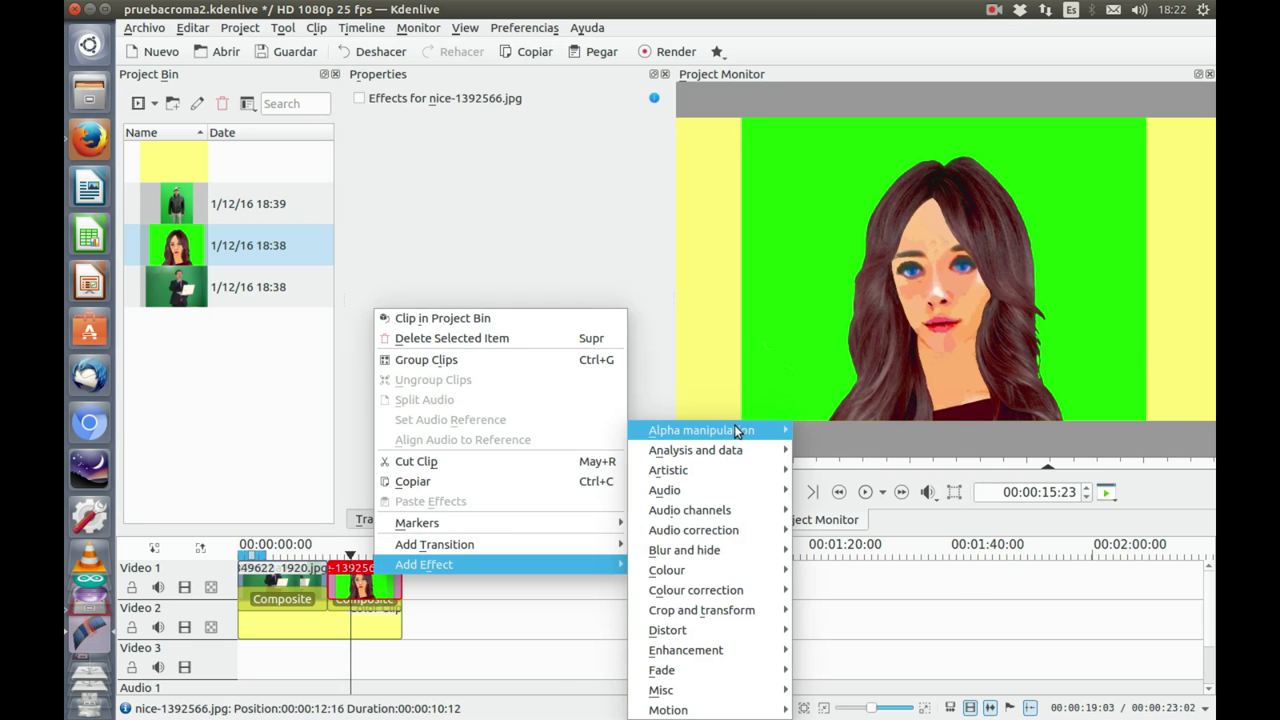
mouse_move(760, 429)
click(840, 489)
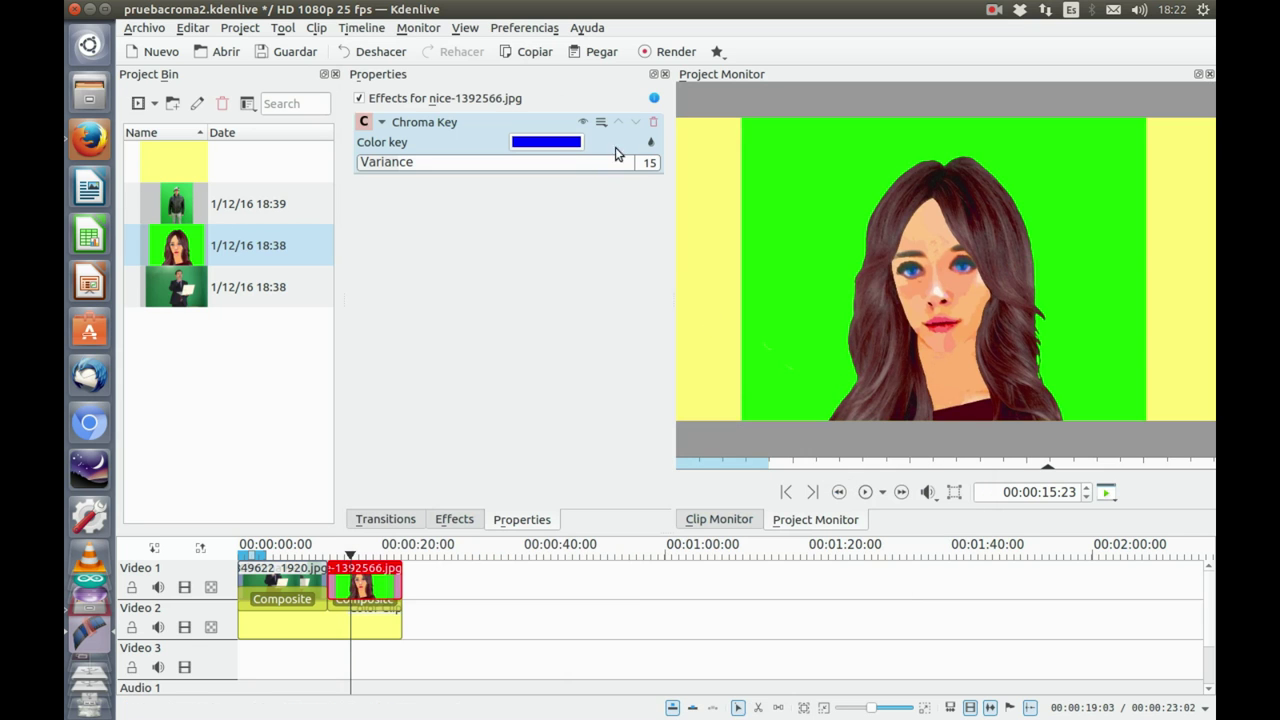
Set the portrait's chroma color key to bright green #00ff00, and inspect the cut-out in full screen
click(576, 143)
click(578, 245)
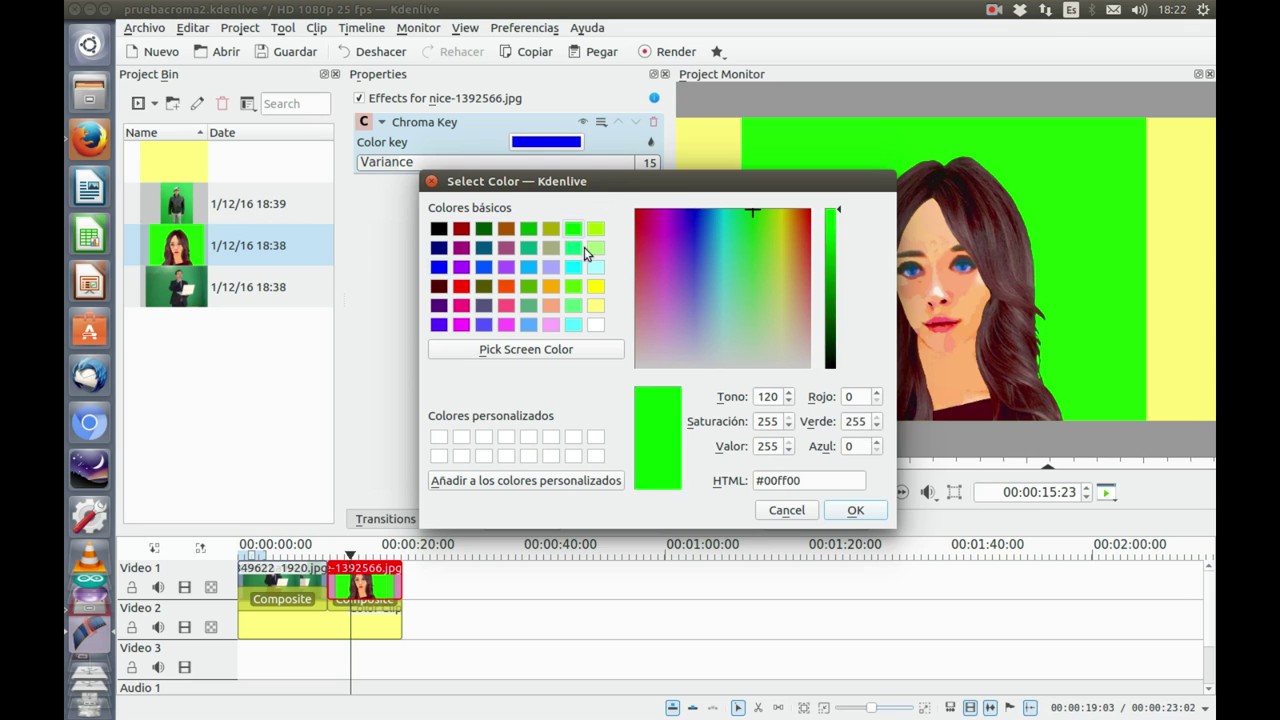
click(855, 510)
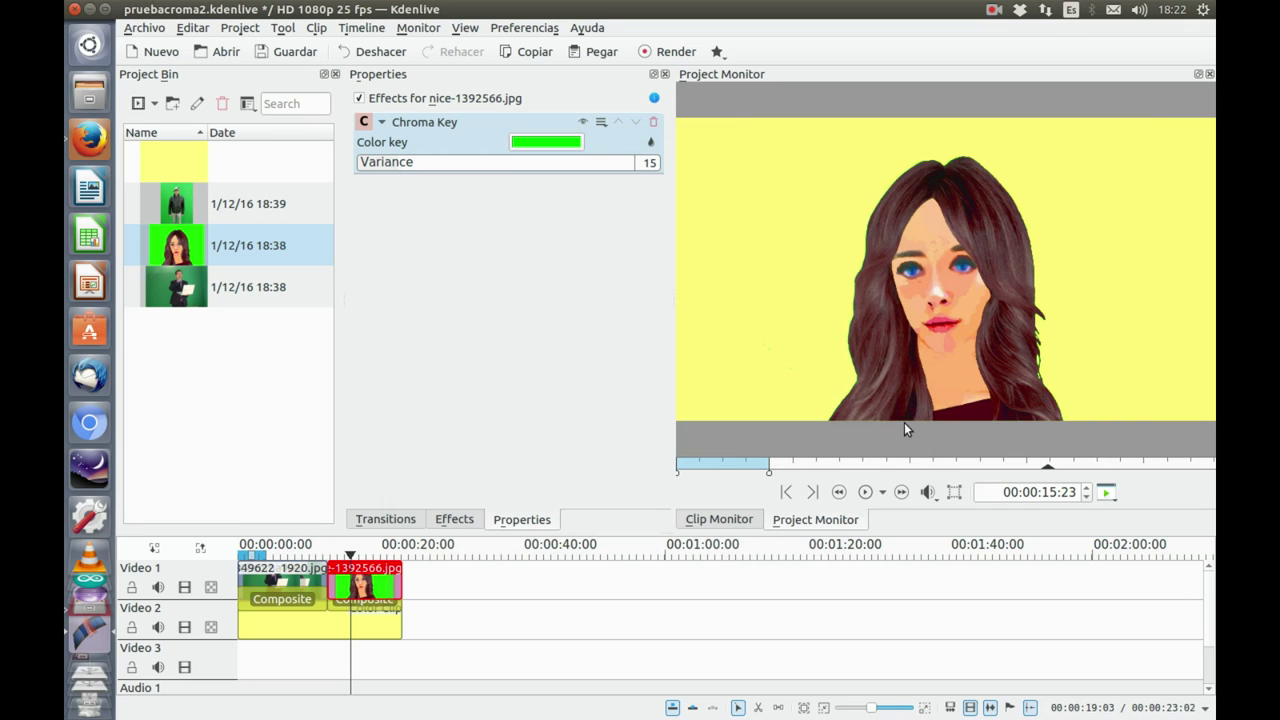
double_click(902, 292)
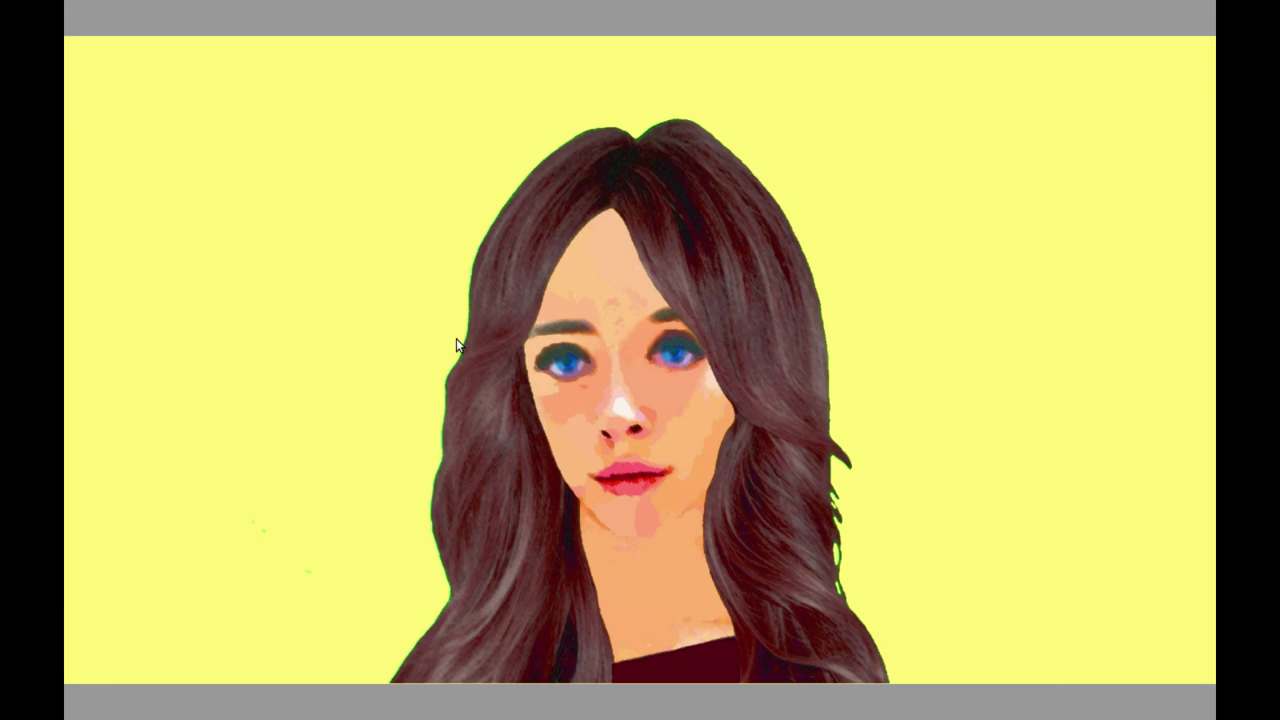
double_click(415, 458)
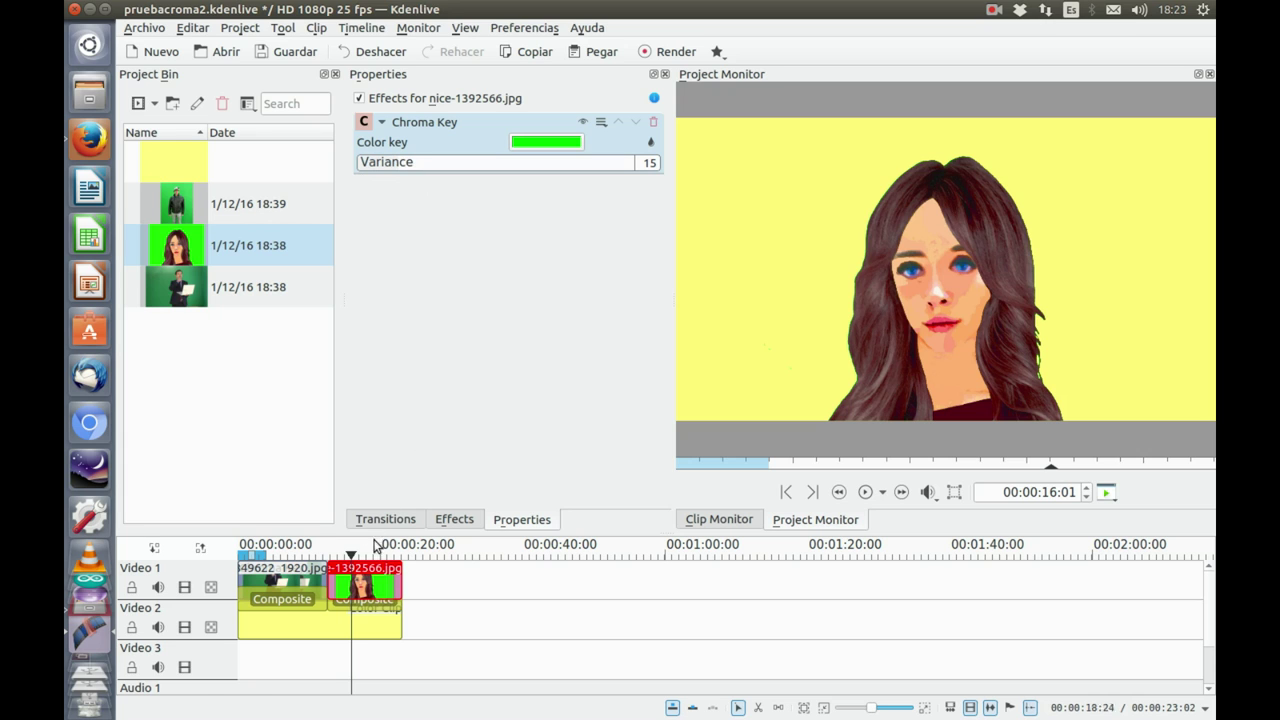
Add an Alpha operations effect with the Shrink soft operation to the woman's portrait, and check the hair edges in full screen
right_click(389, 590)
mouse_move(416, 573)
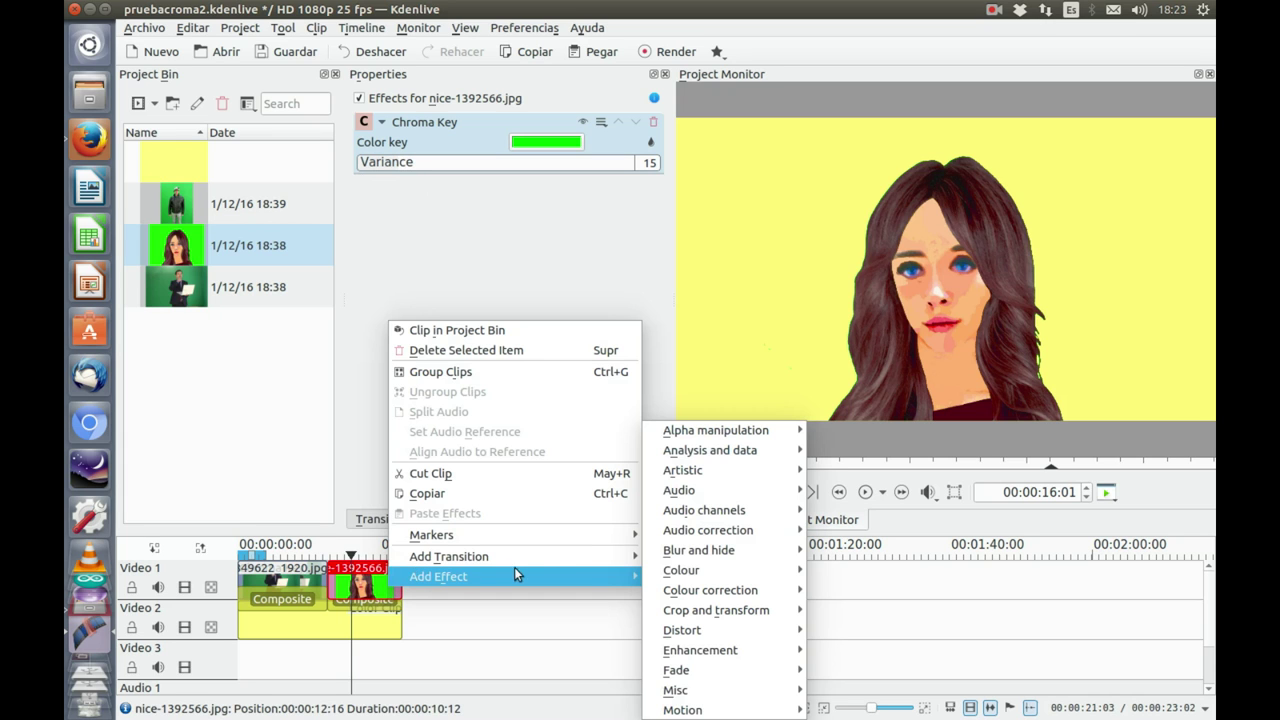
mouse_move(720, 436)
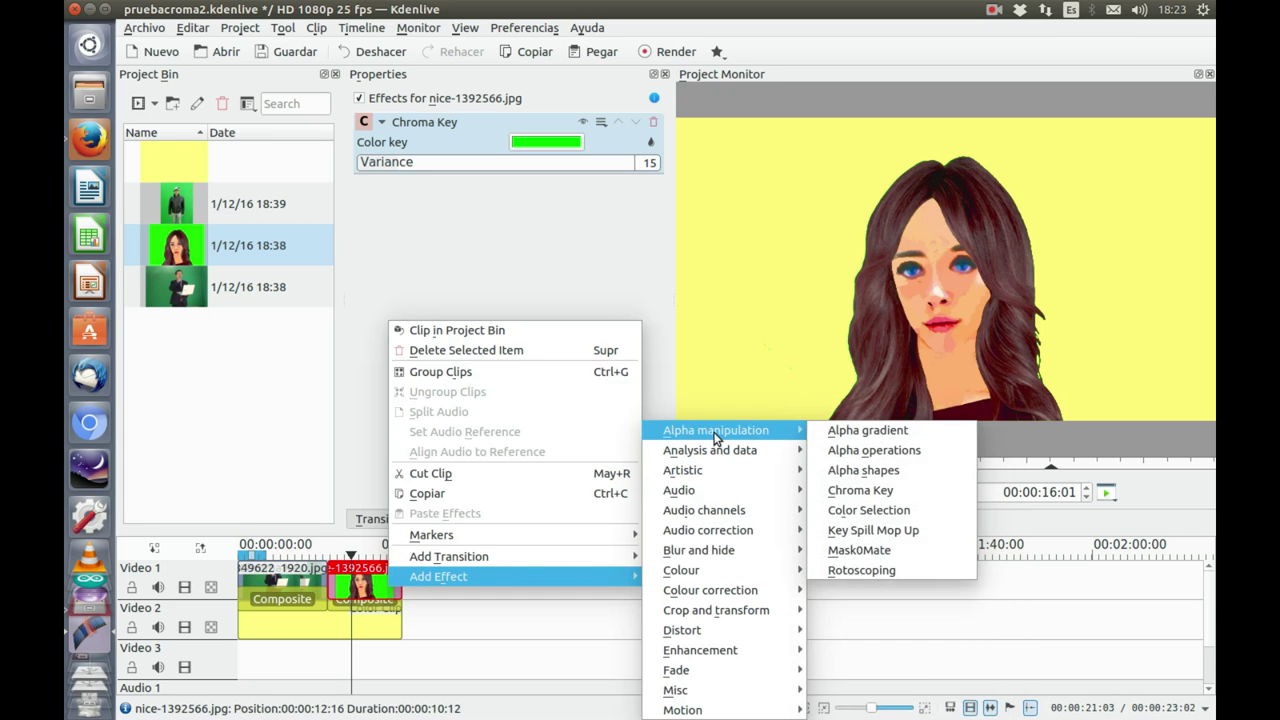
click(868, 454)
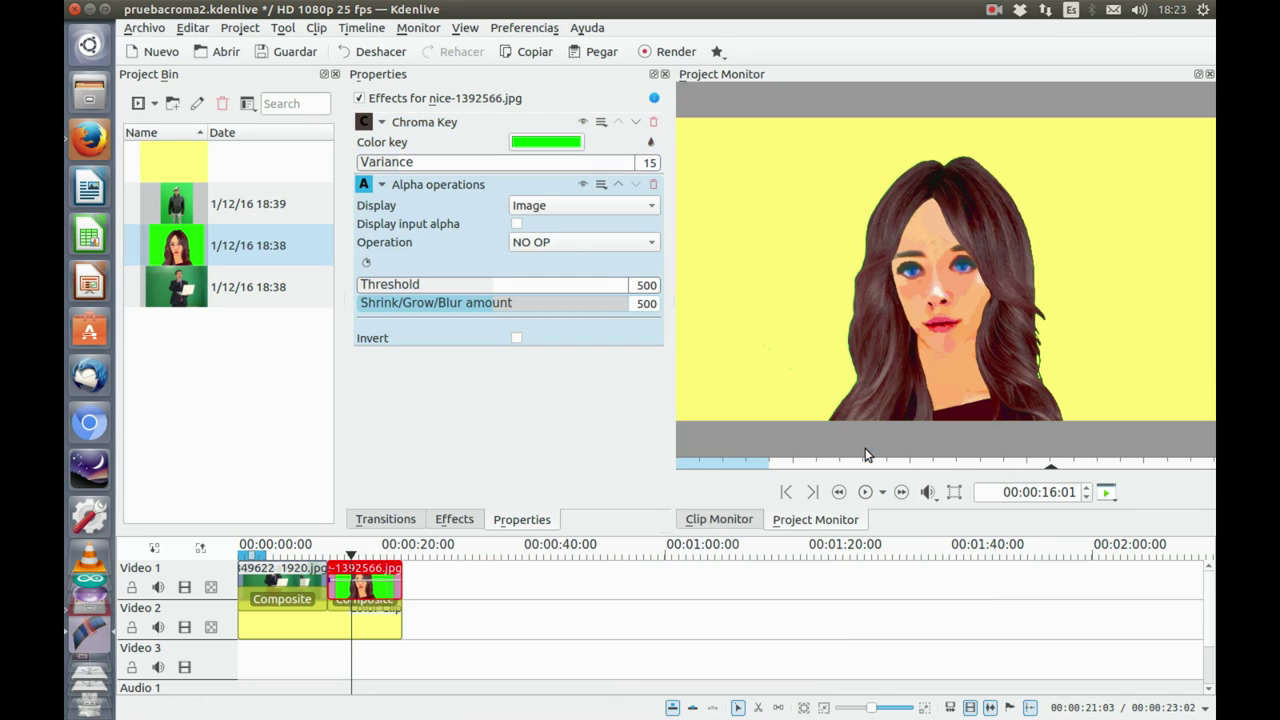
click(650, 243)
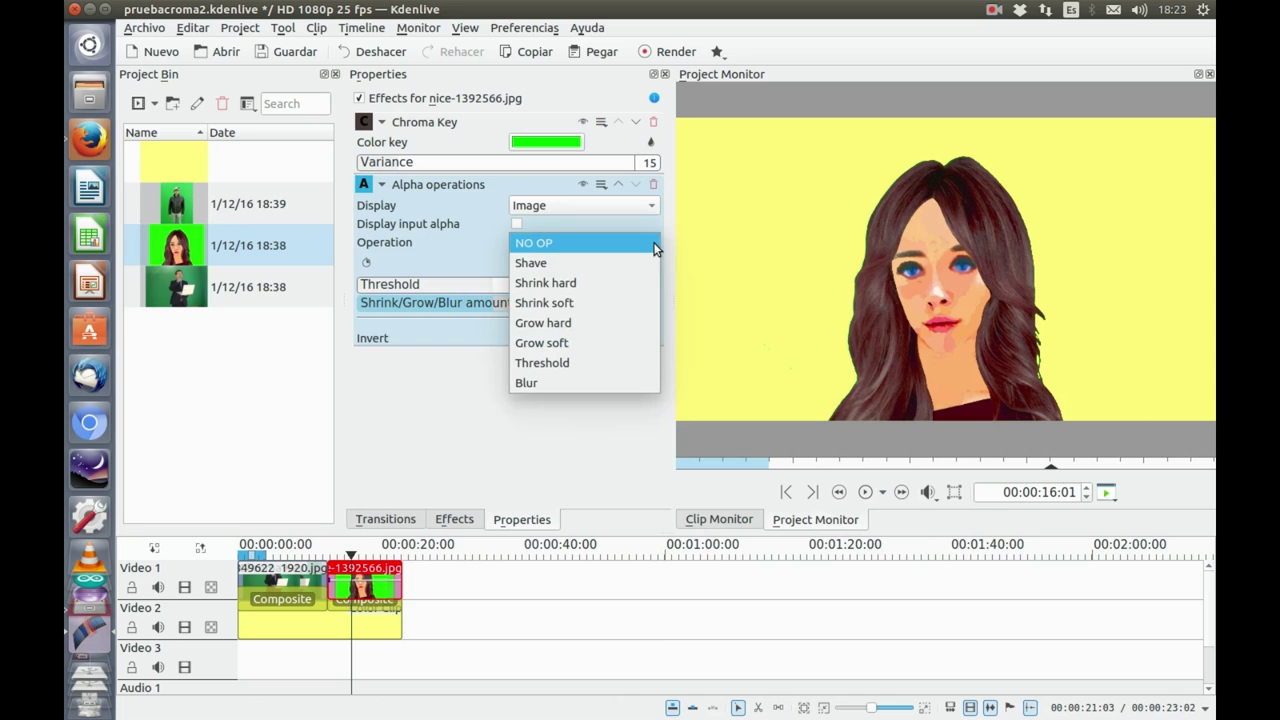
click(577, 305)
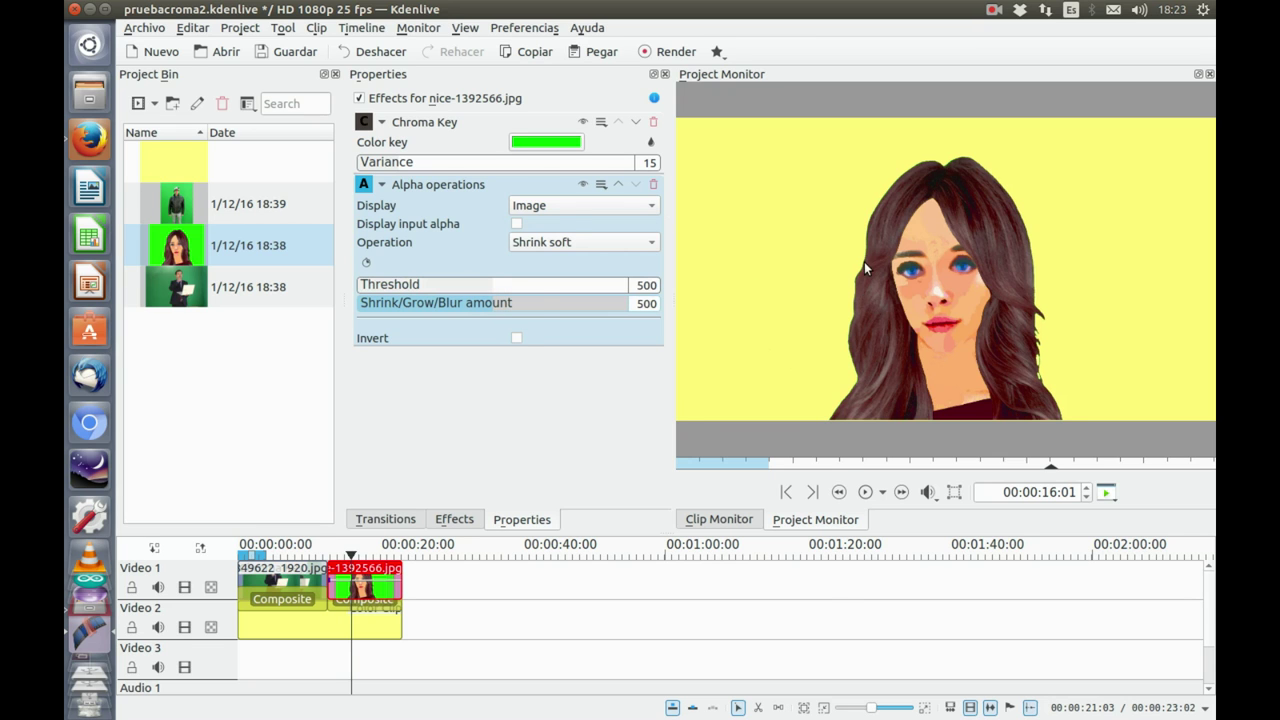
double_click(864, 261)
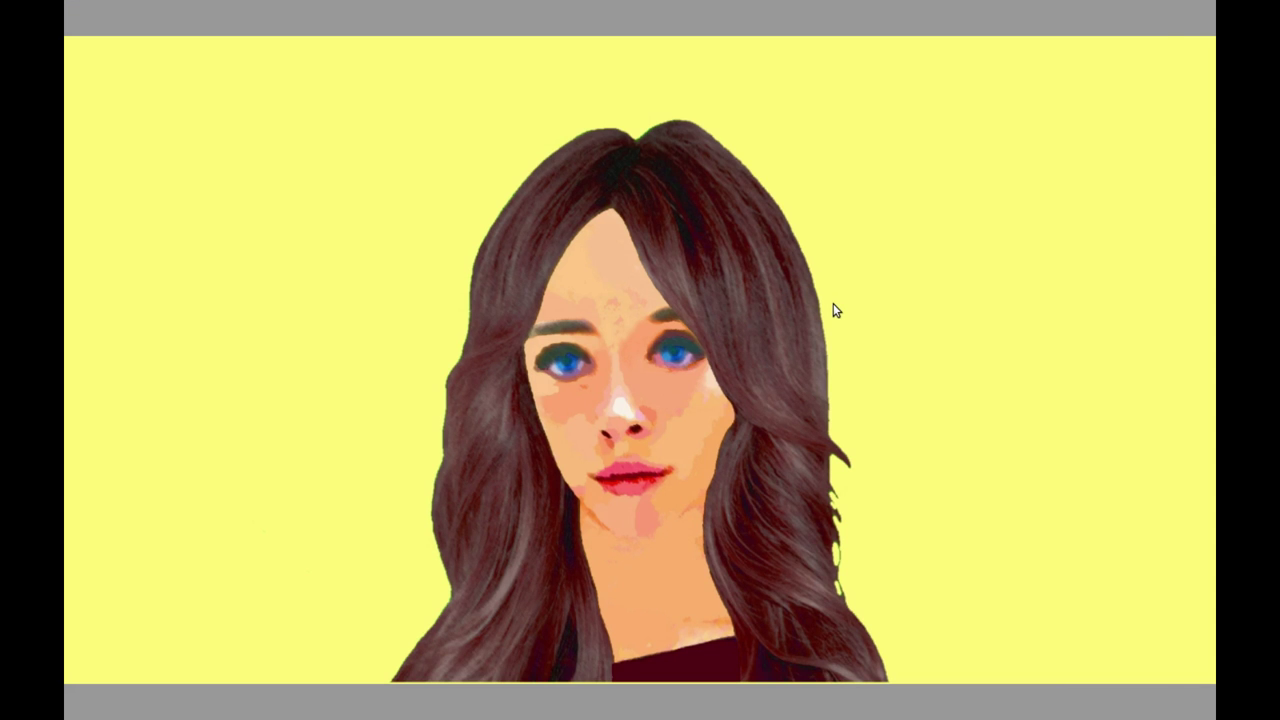
double_click(834, 309)
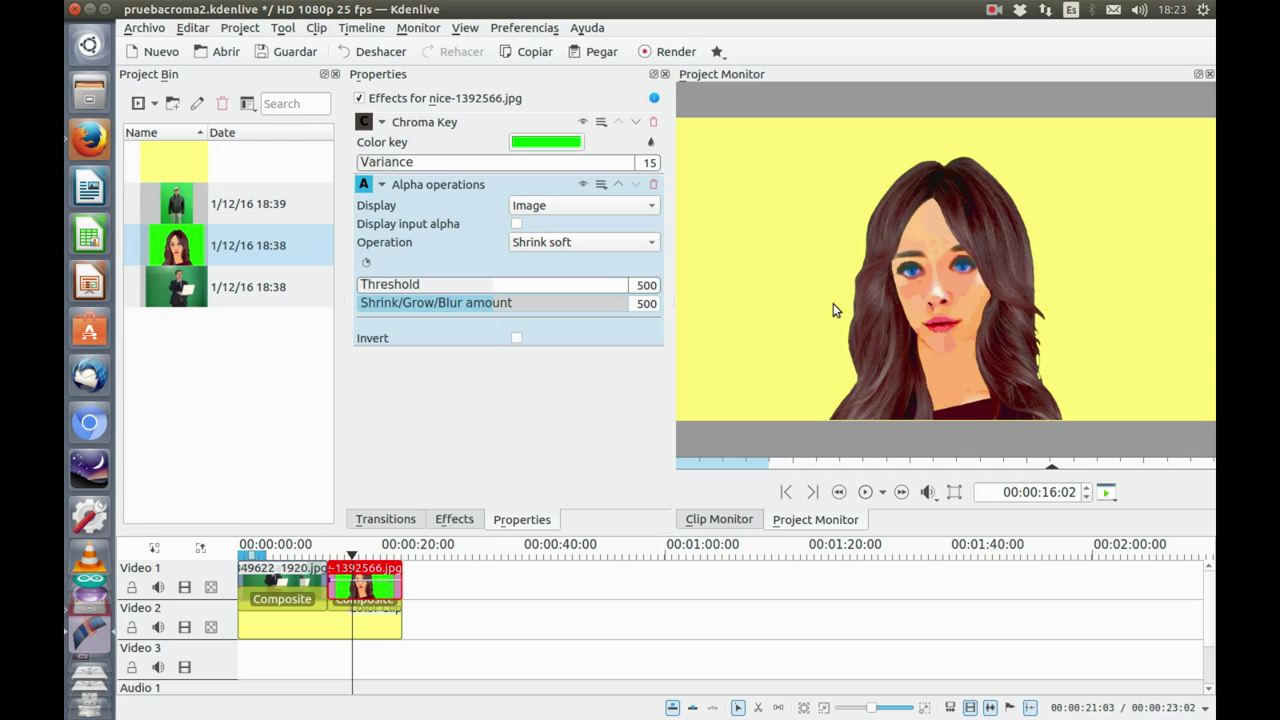
Compare the woman's cut-out edges with the Alpha operations effect disabled and re-enabled
click(582, 186)
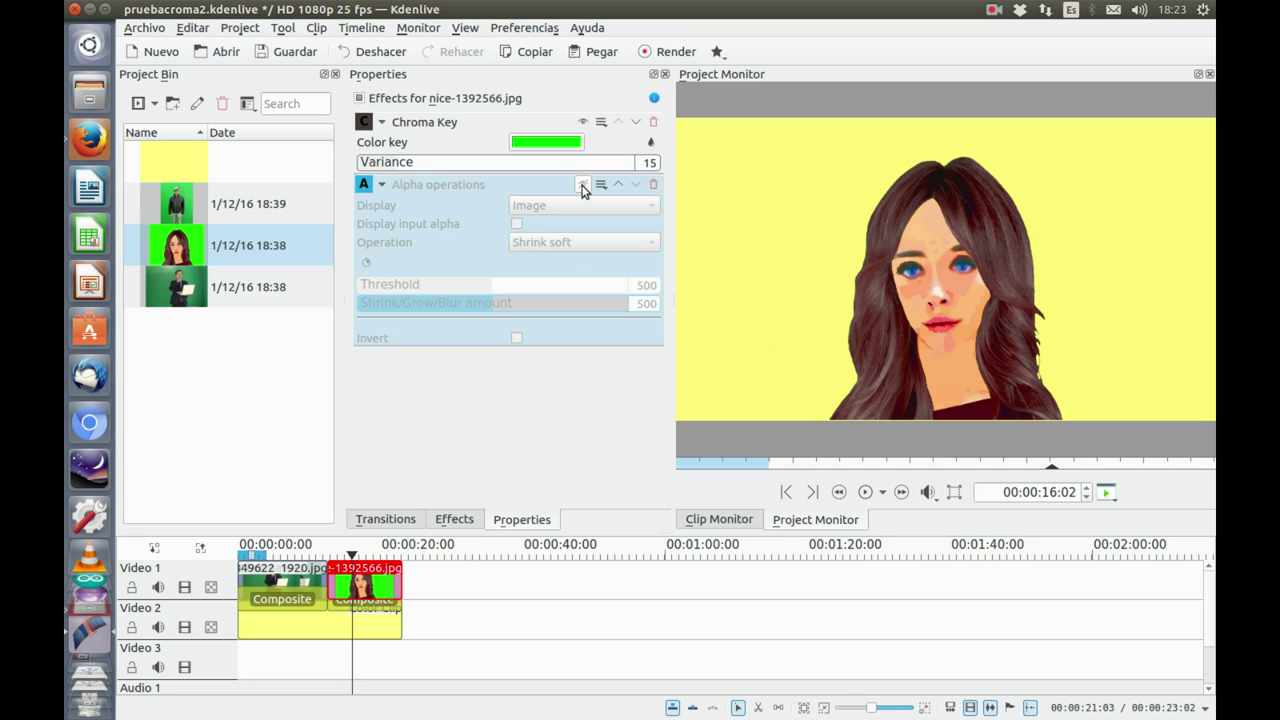
click(582, 186)
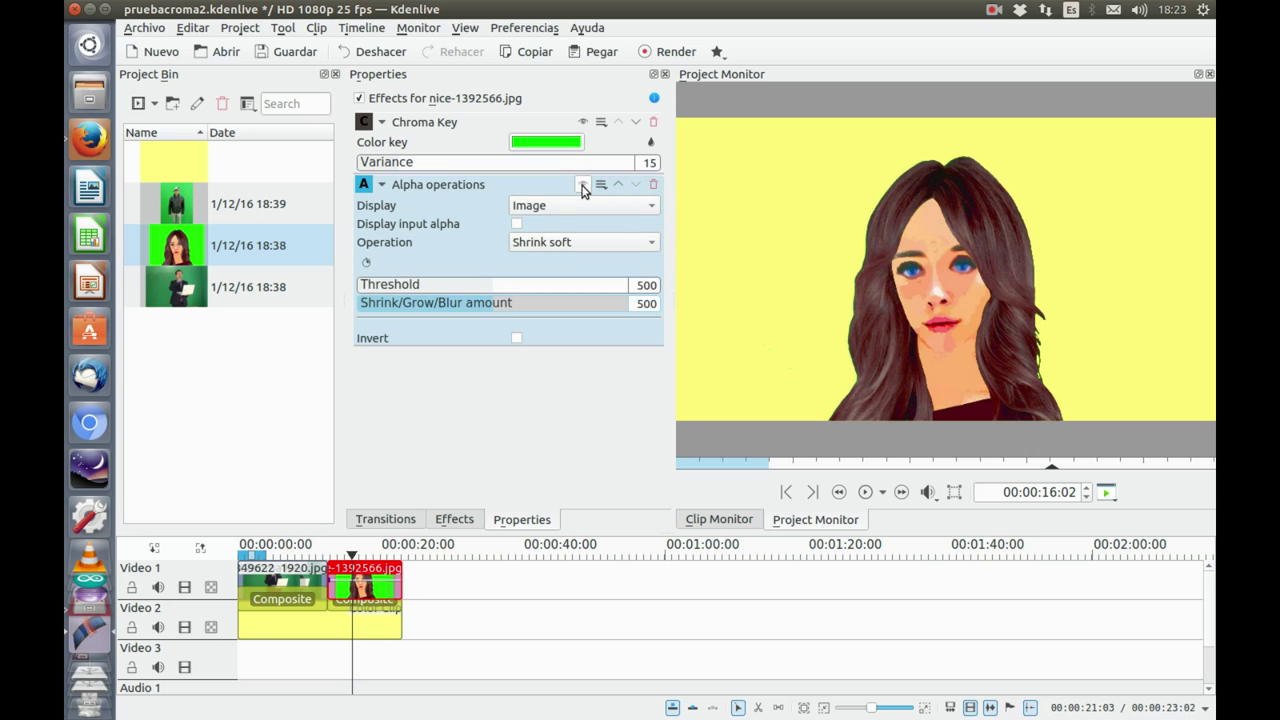
click(582, 186)
click(582, 186)
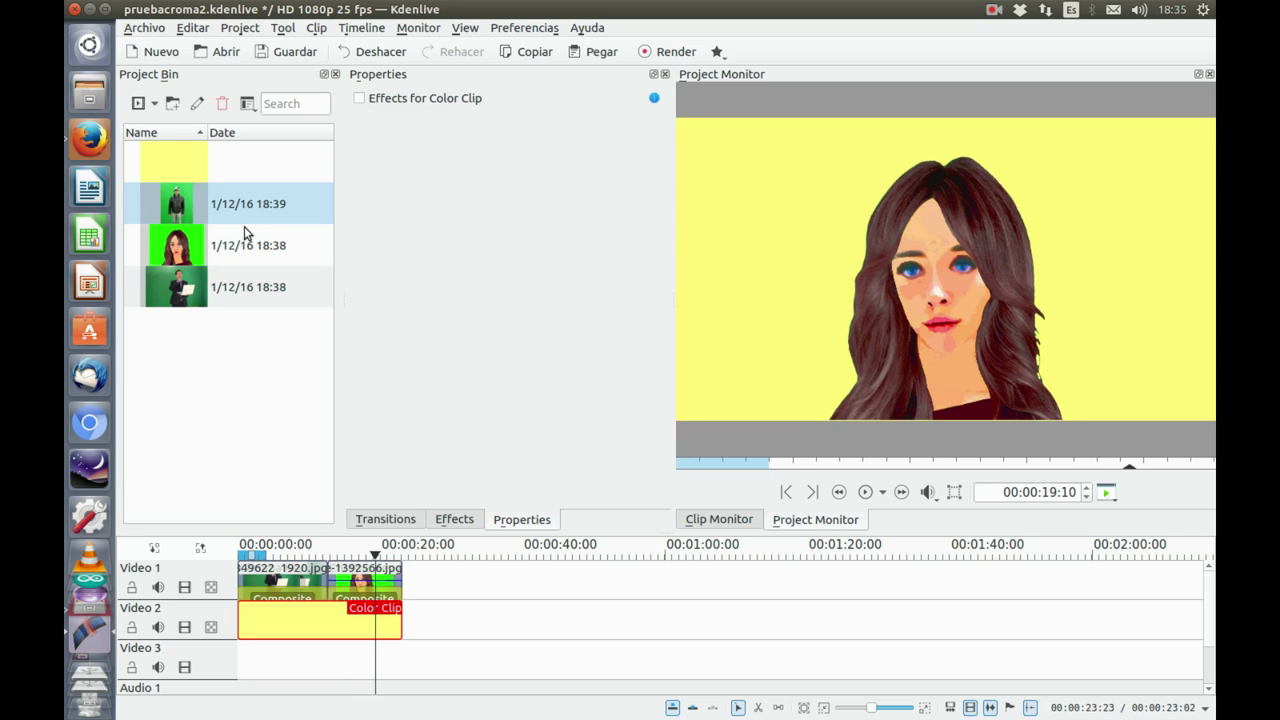
Place the photo of the man in the leather jacket after the woman's portrait on Video 1, and extend the yellow clip to its end
drag(176, 208, 460, 622)
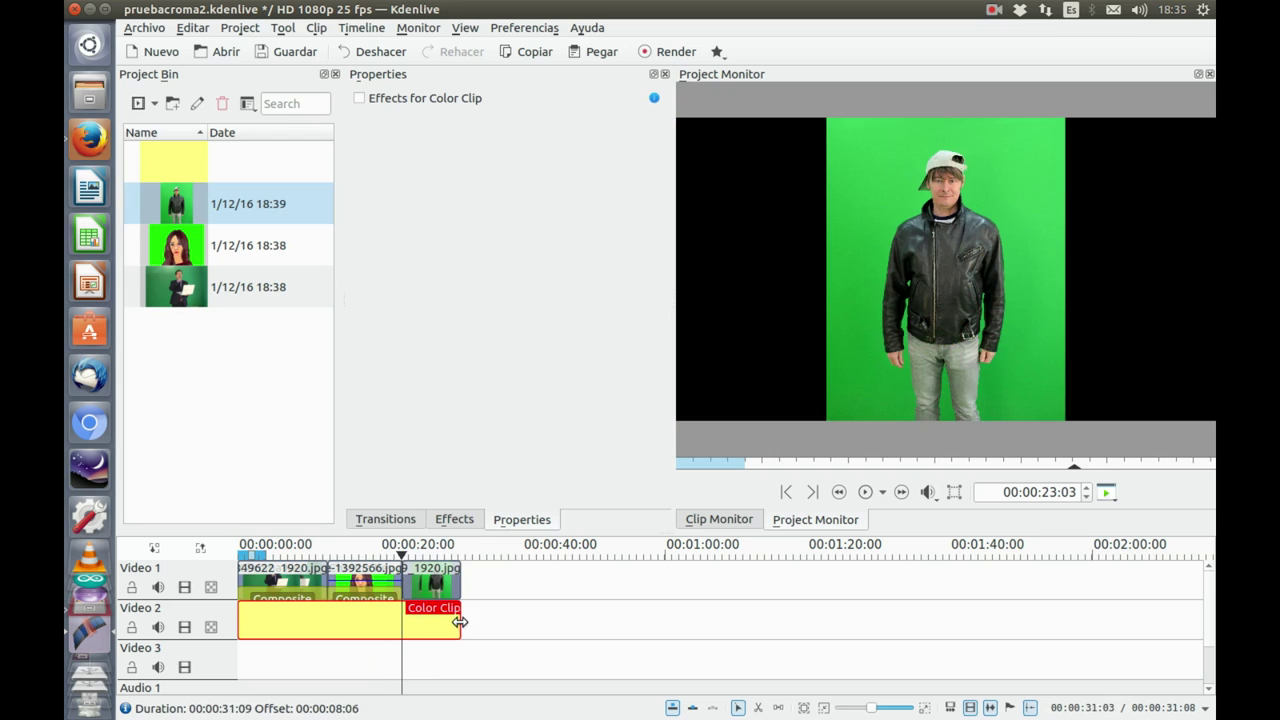
click(445, 592)
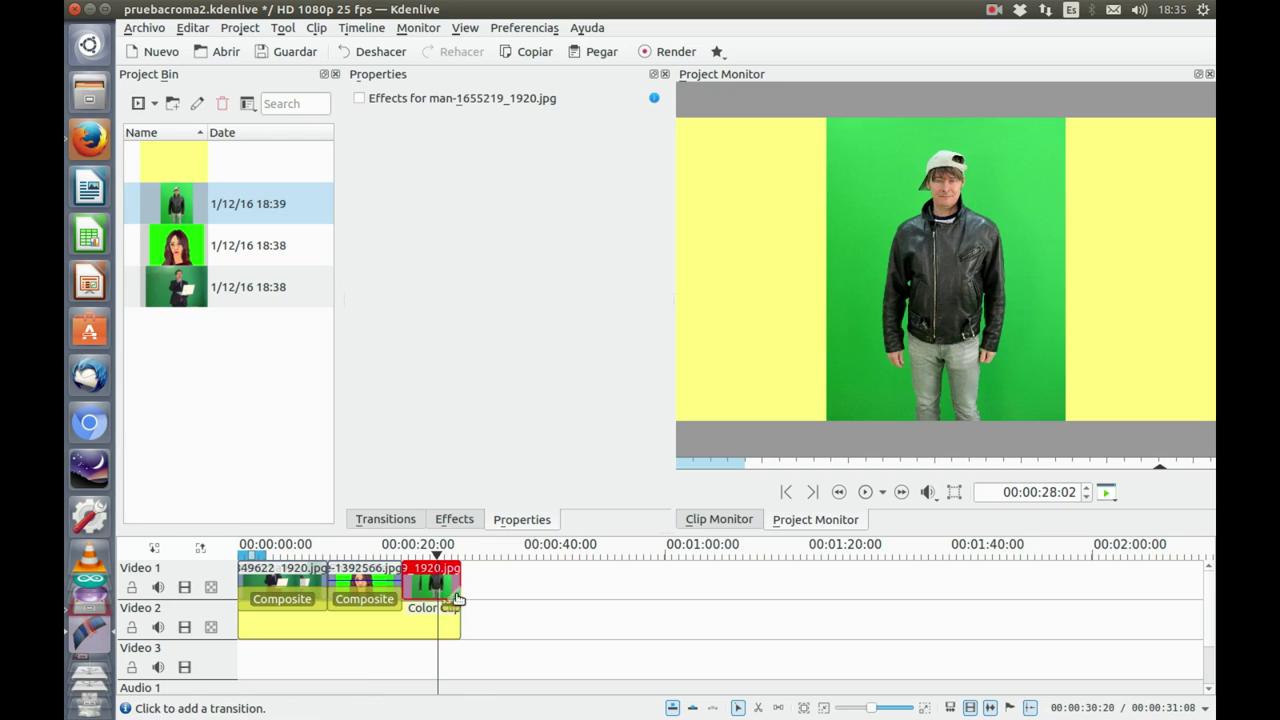
Add a transition between the jacket man's photo and the yellow clip, change it to Composite and shift the image to about X 540, Y 2
click(445, 598)
drag(425, 608, 405, 608)
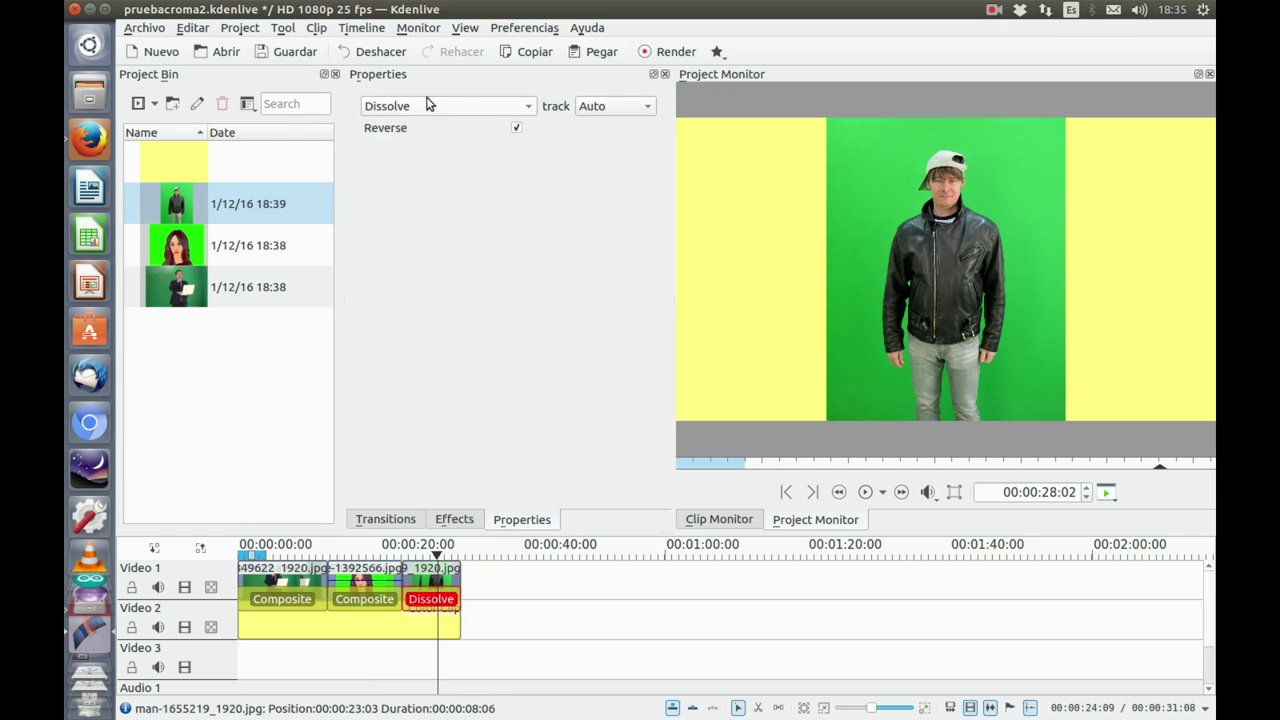
click(421, 112)
click(430, 220)
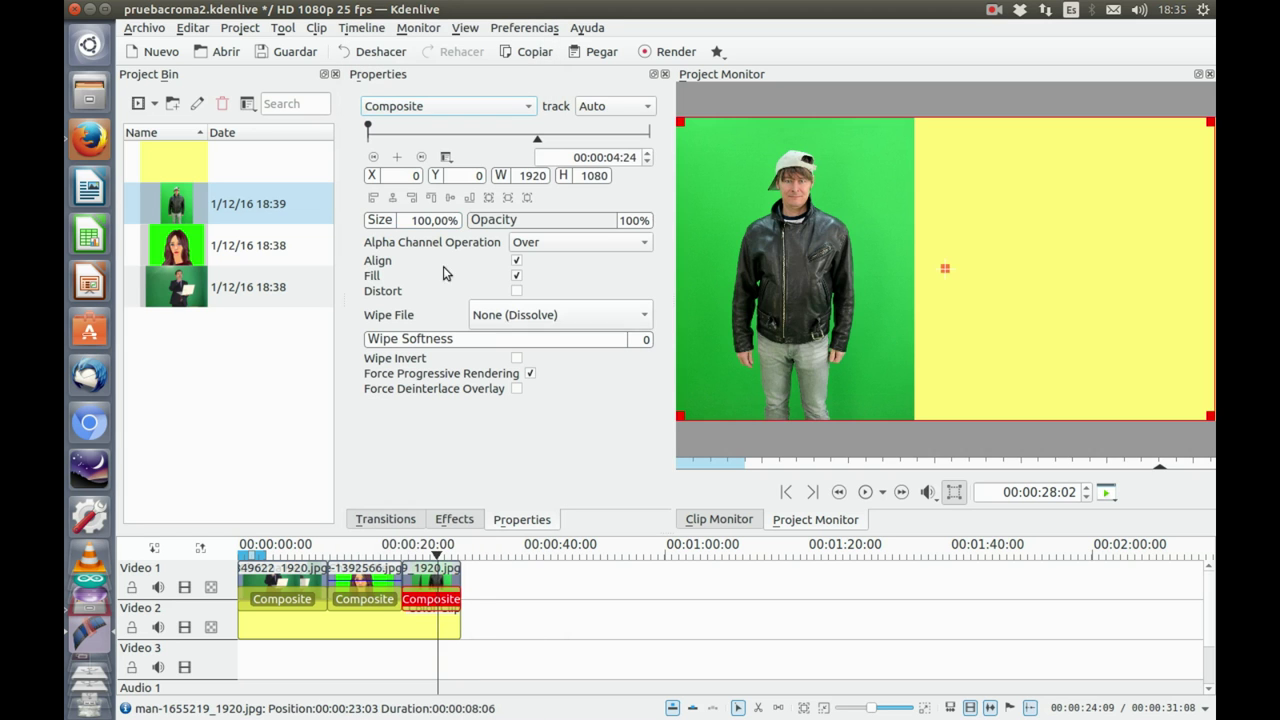
drag(945, 268, 1091, 271)
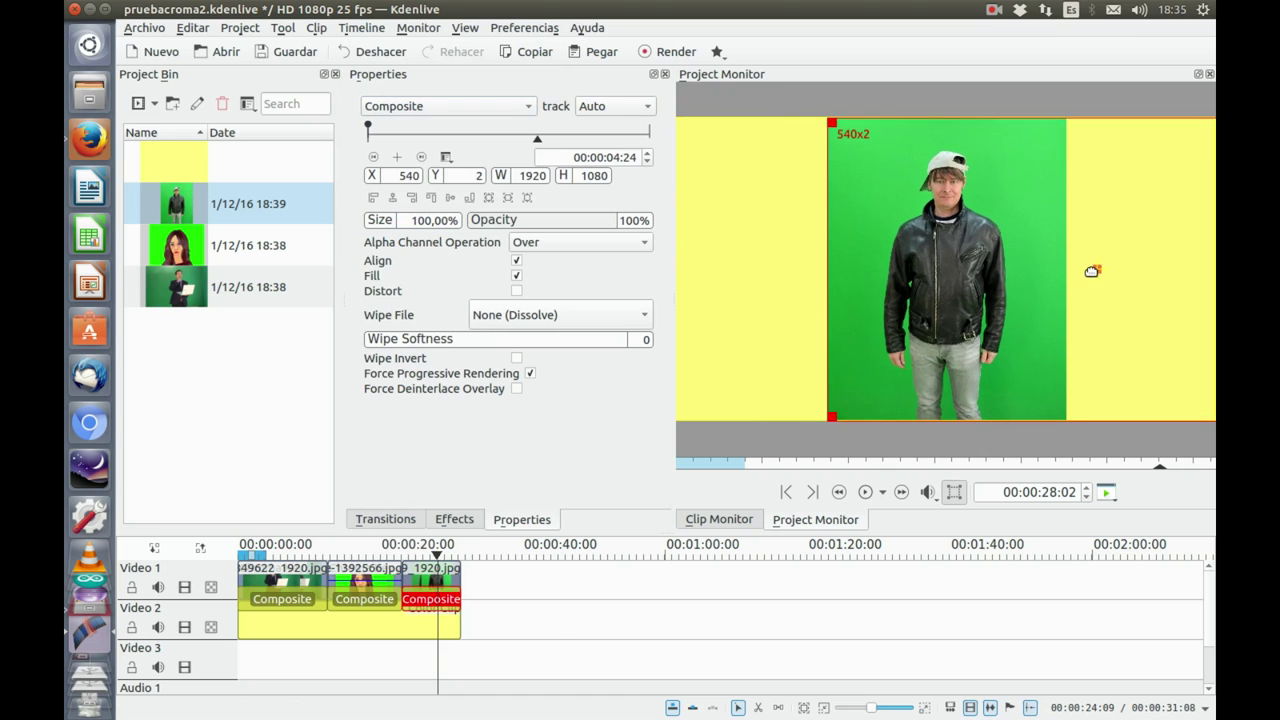
Add the Chroma Key effect from Alpha manipulation to the jacket man's photo on Video 1
click(430, 580)
right_click(424, 578)
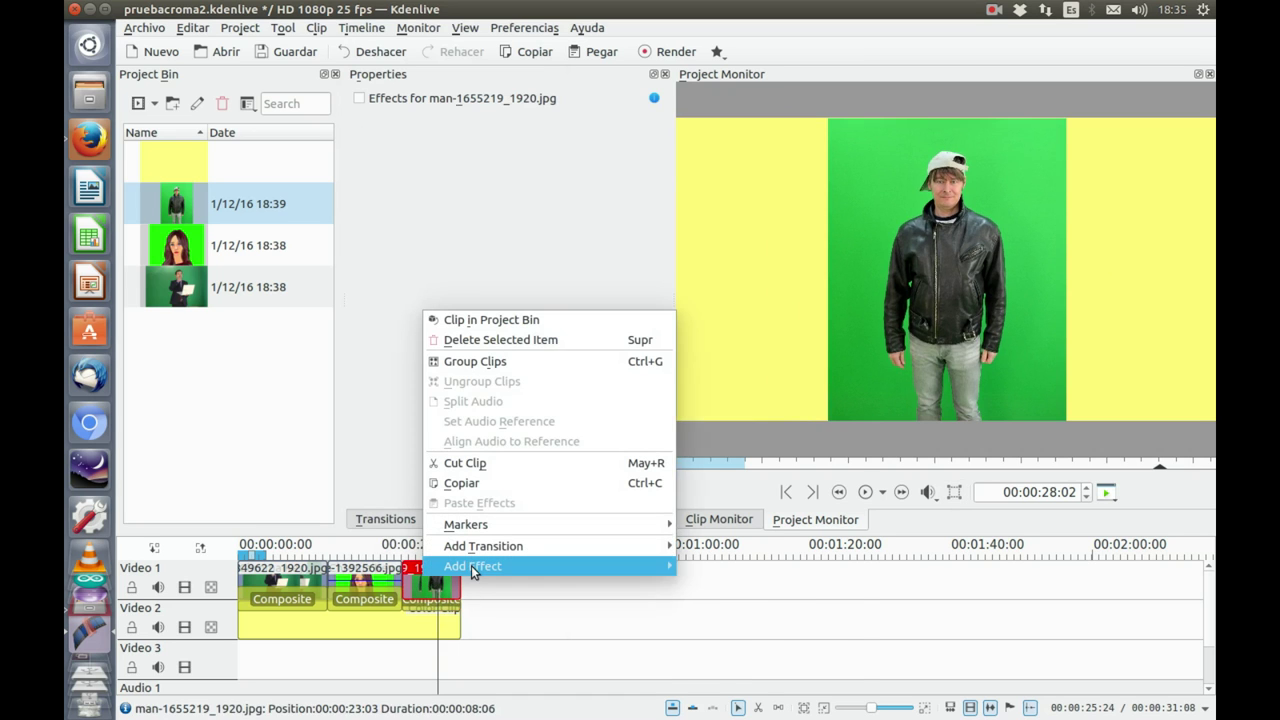
mouse_move(636, 568)
mouse_move(790, 431)
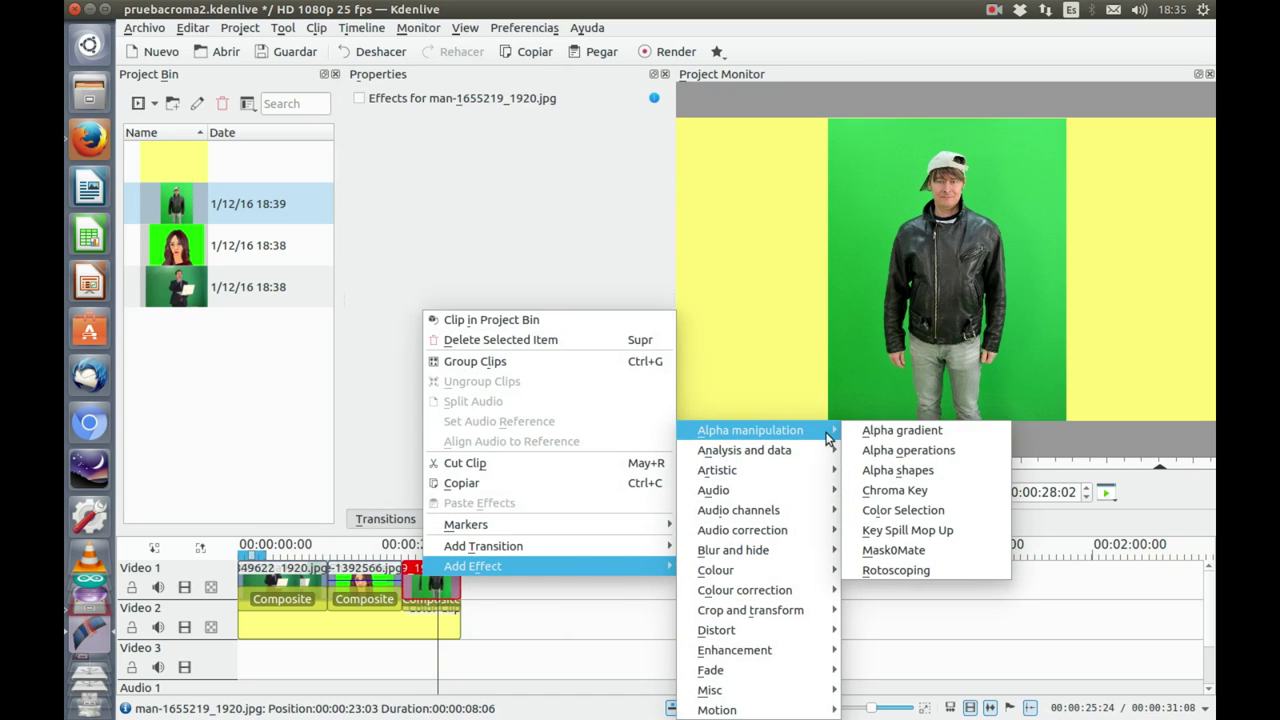
click(916, 494)
Set the jacket man's chroma color key to green #00aa00, and inspect the cut-out in full screen
click(571, 142)
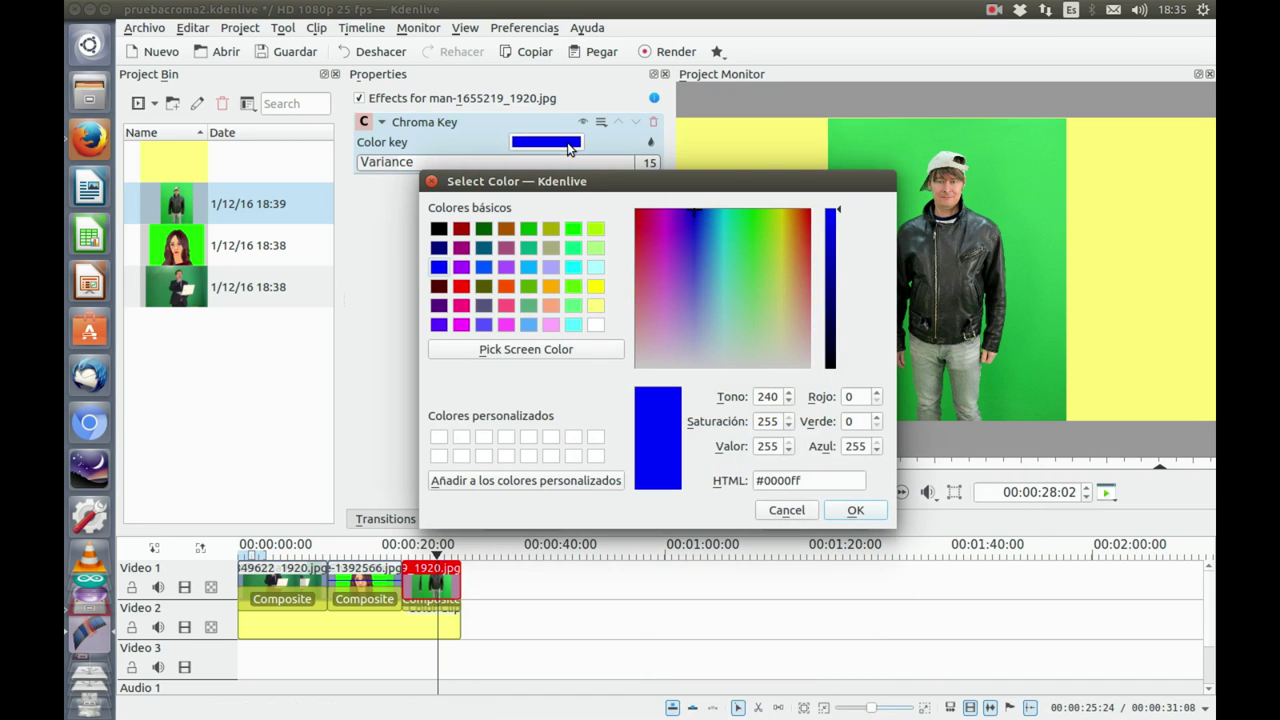
click(529, 229)
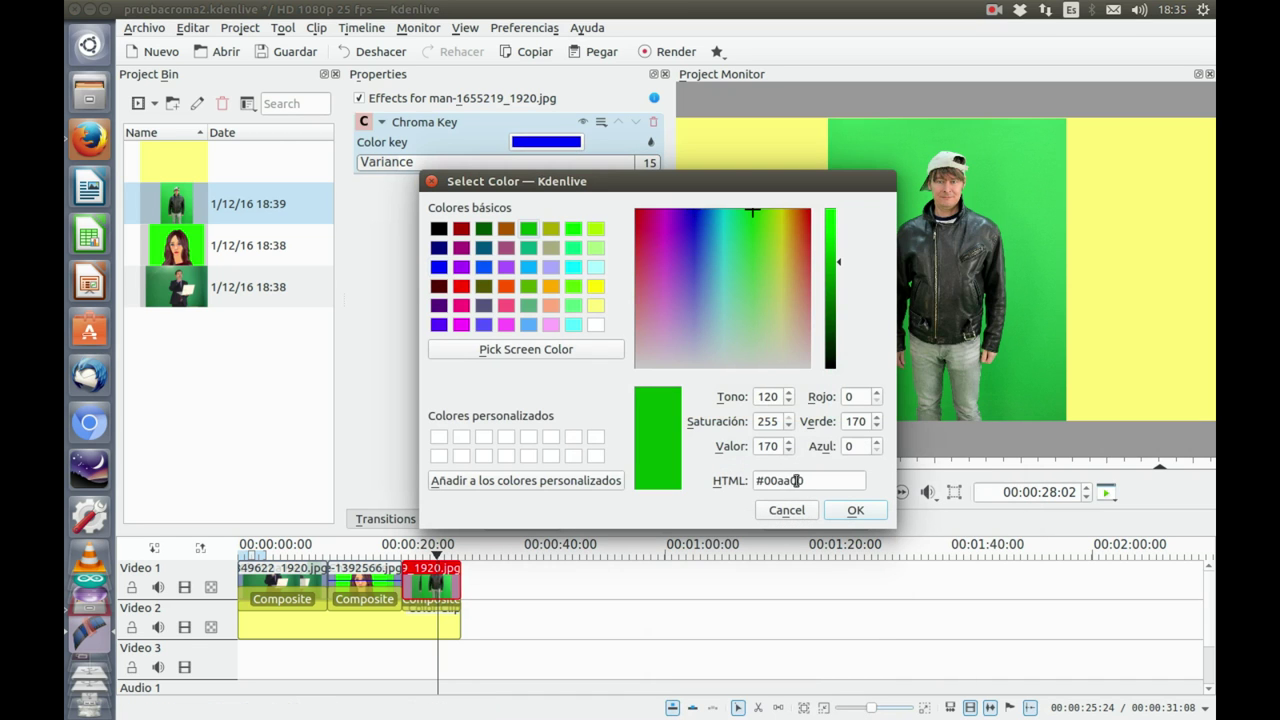
click(855, 510)
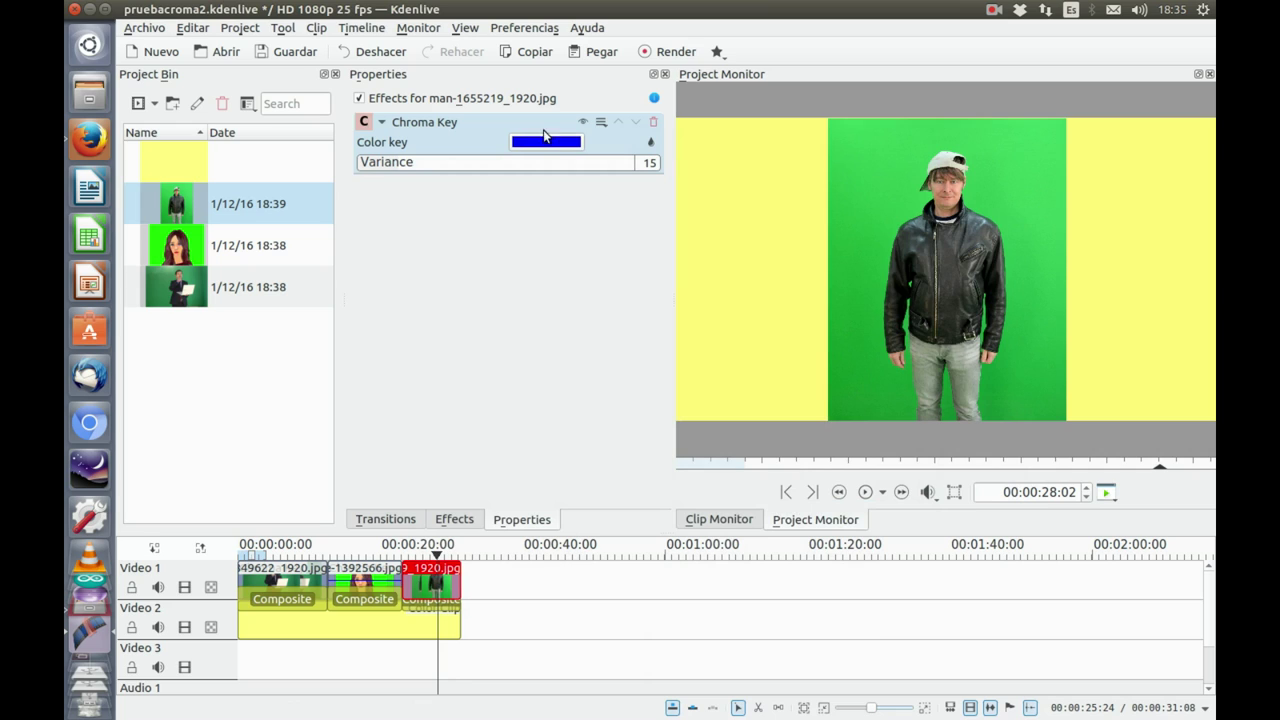
double_click(798, 277)
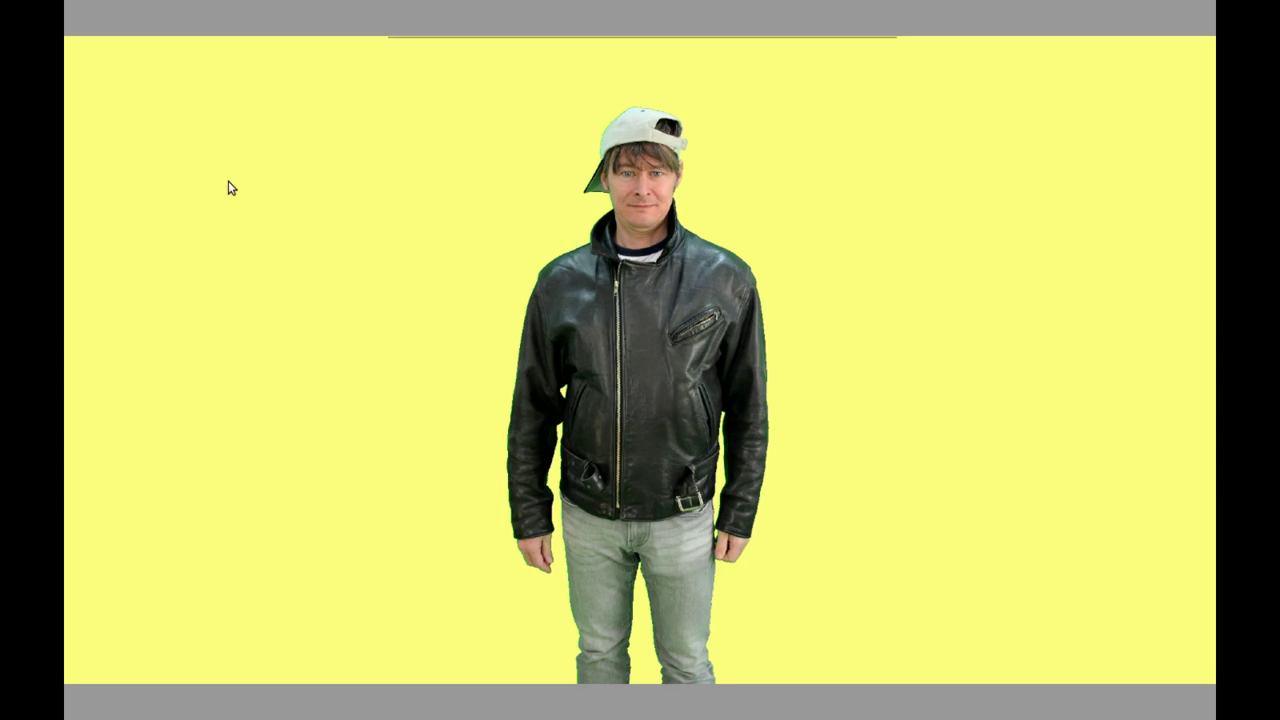
double_click(267, 223)
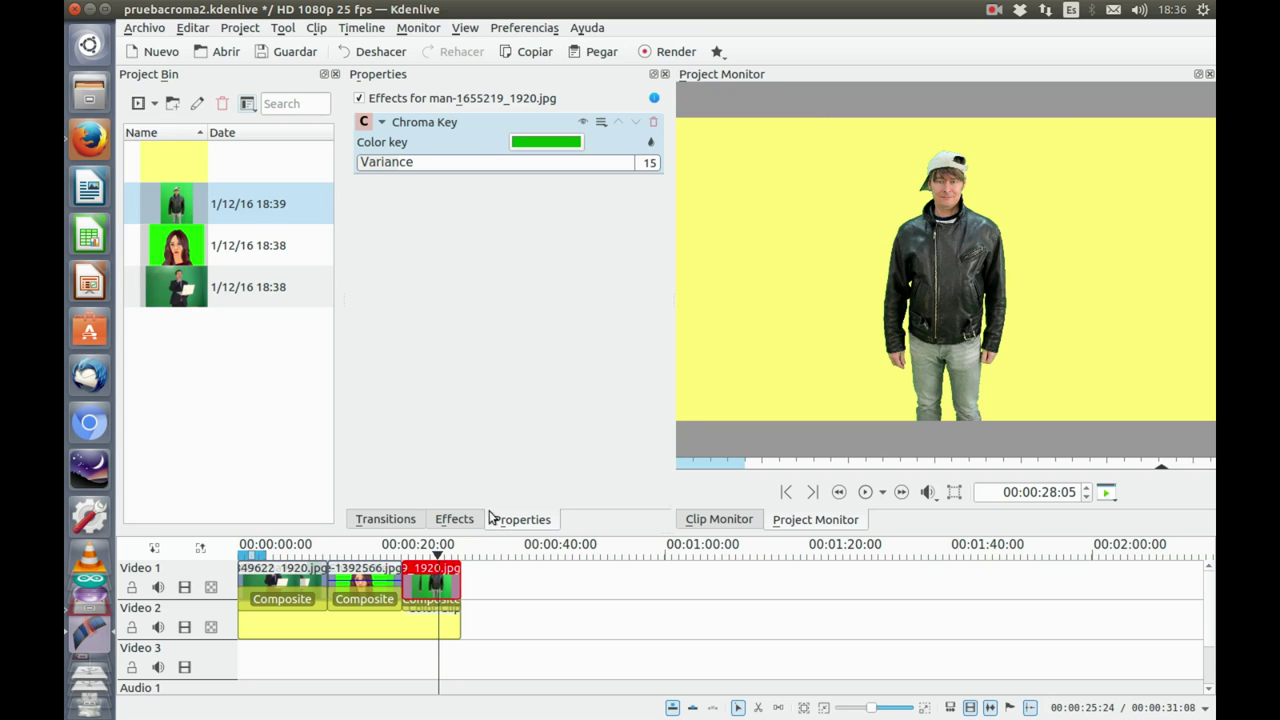
Add an Alpha operations effect with the Shrink soft operation to the jacket man's photo, and check the edges in full screen
right_click(437, 582)
mouse_move(578, 572)
mouse_move(765, 432)
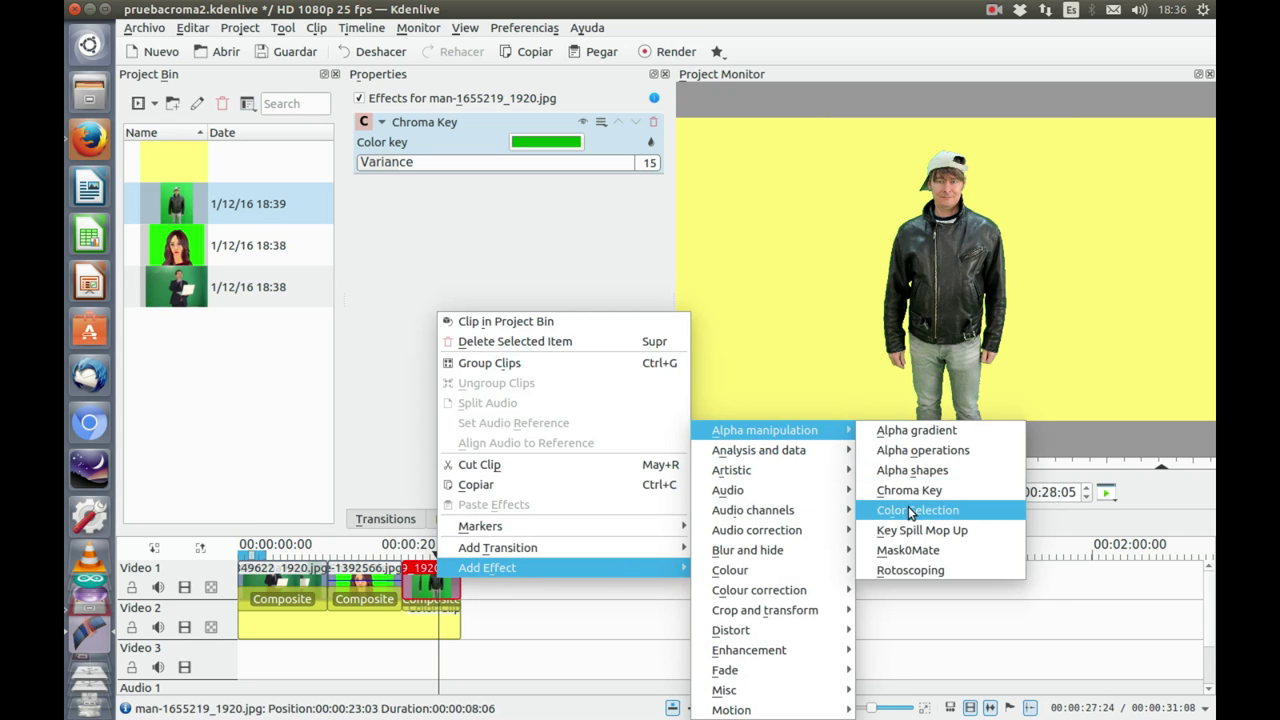
click(918, 450)
click(565, 246)
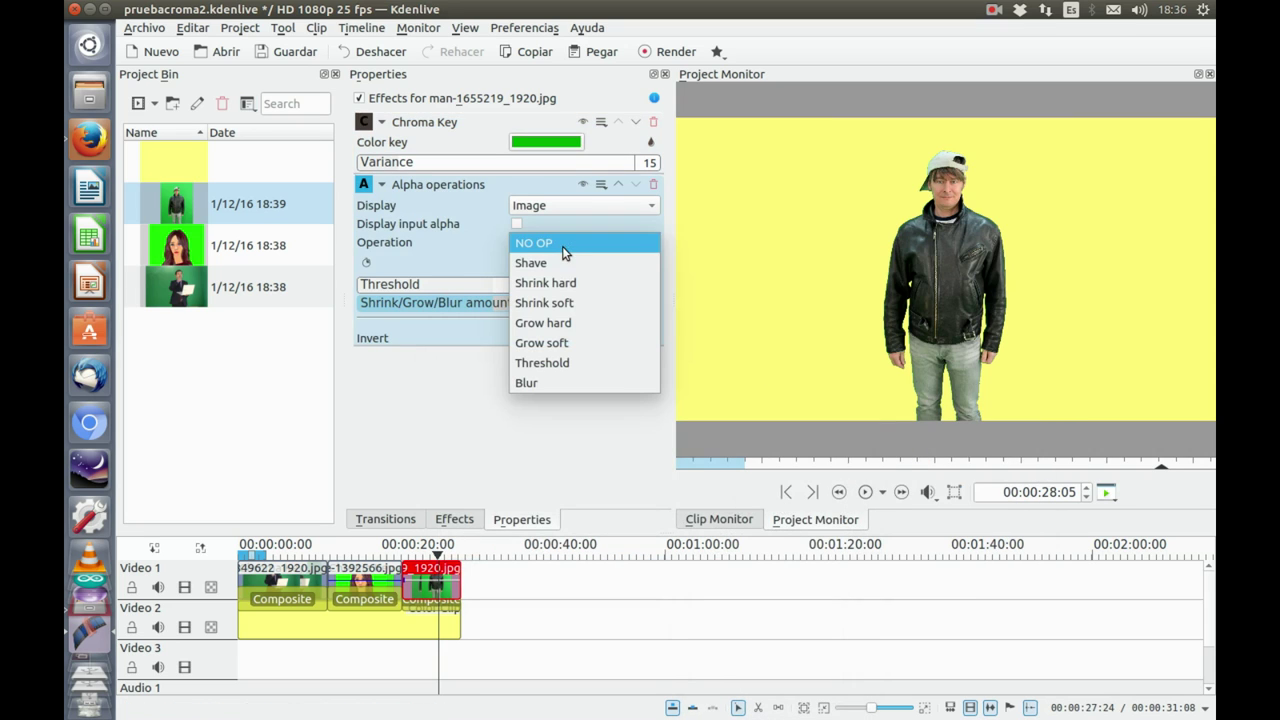
click(568, 305)
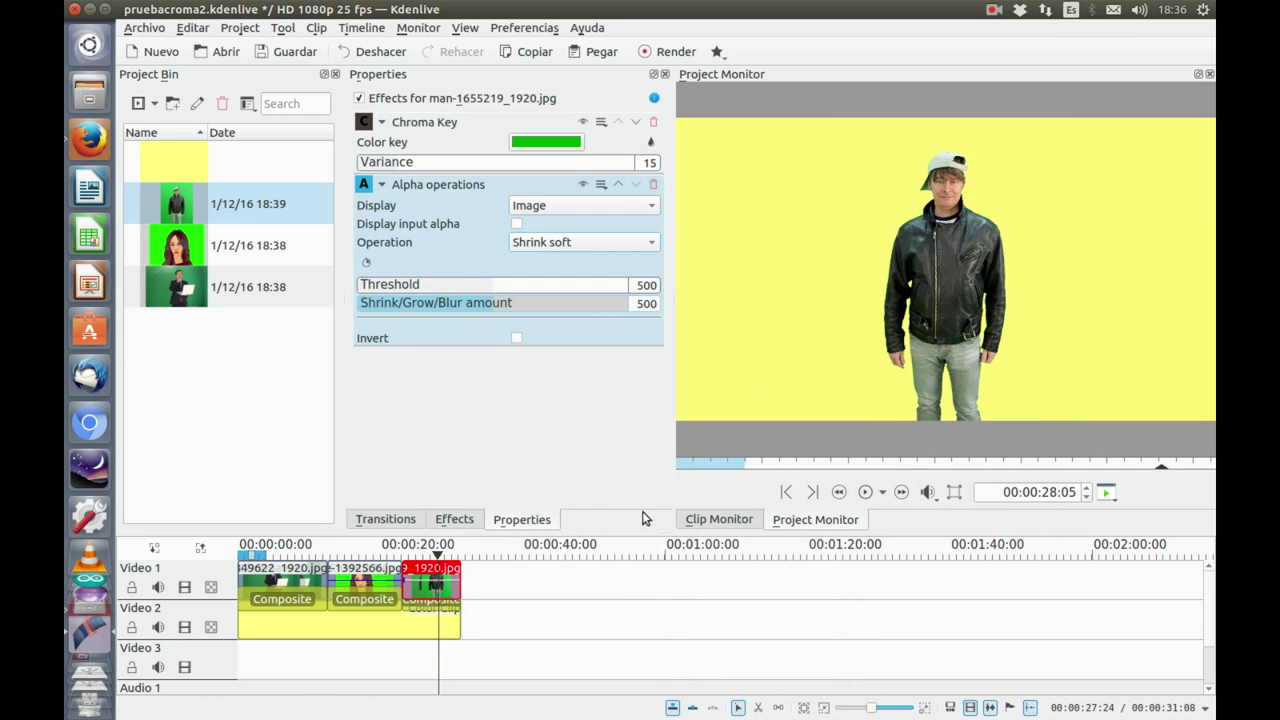
double_click(826, 324)
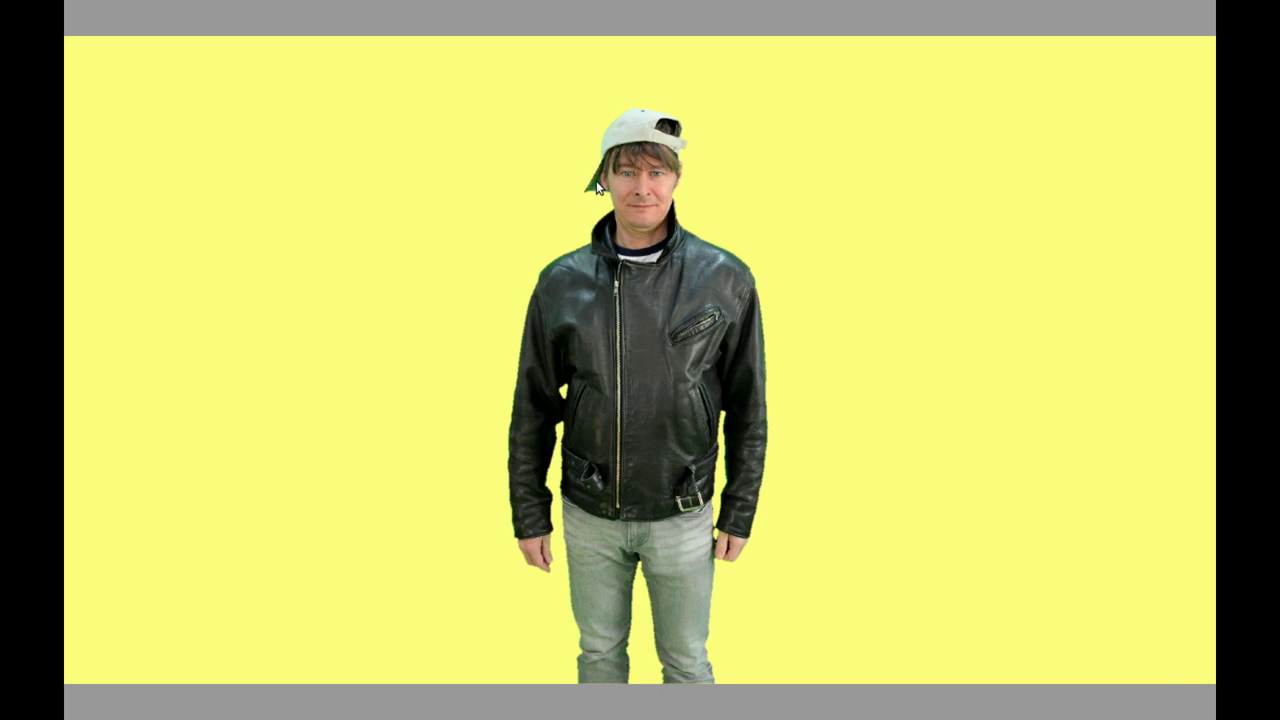
key(Escape)
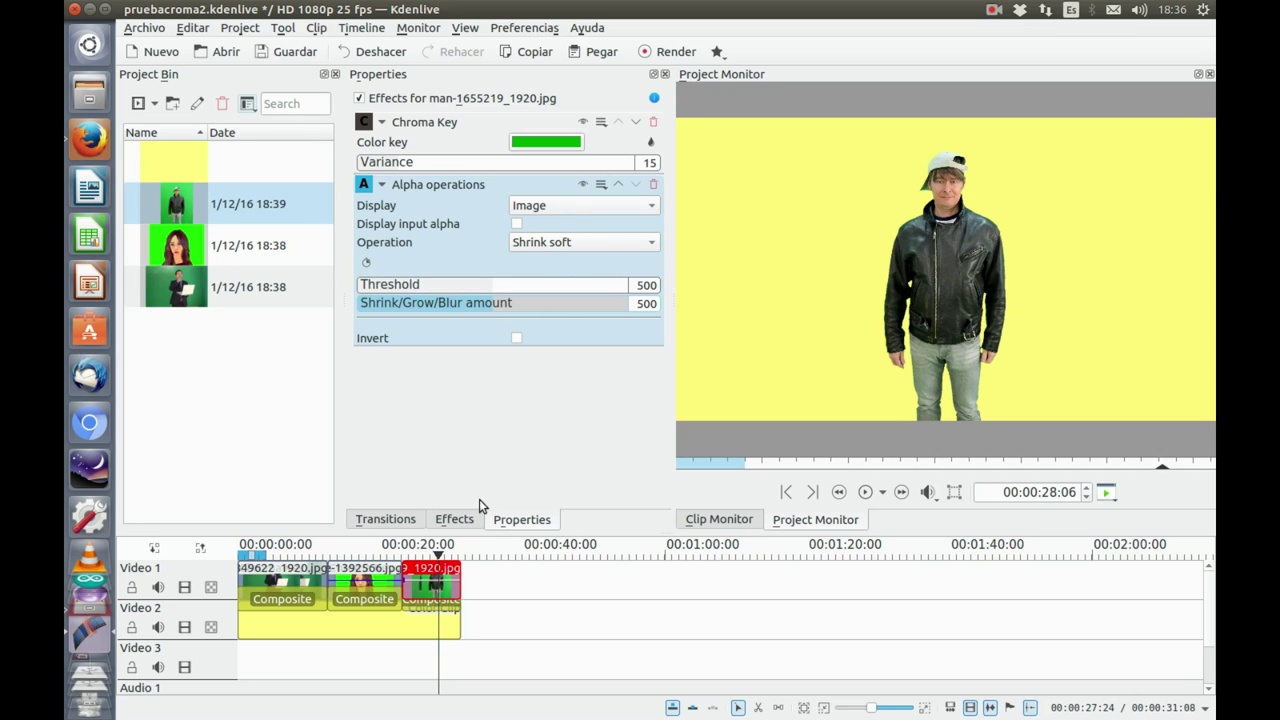
Add the Key Spill Mop Up effect to the jacket man's photo and set its key color to medium green
right_click(445, 583)
mouse_move(642, 564)
mouse_move(806, 431)
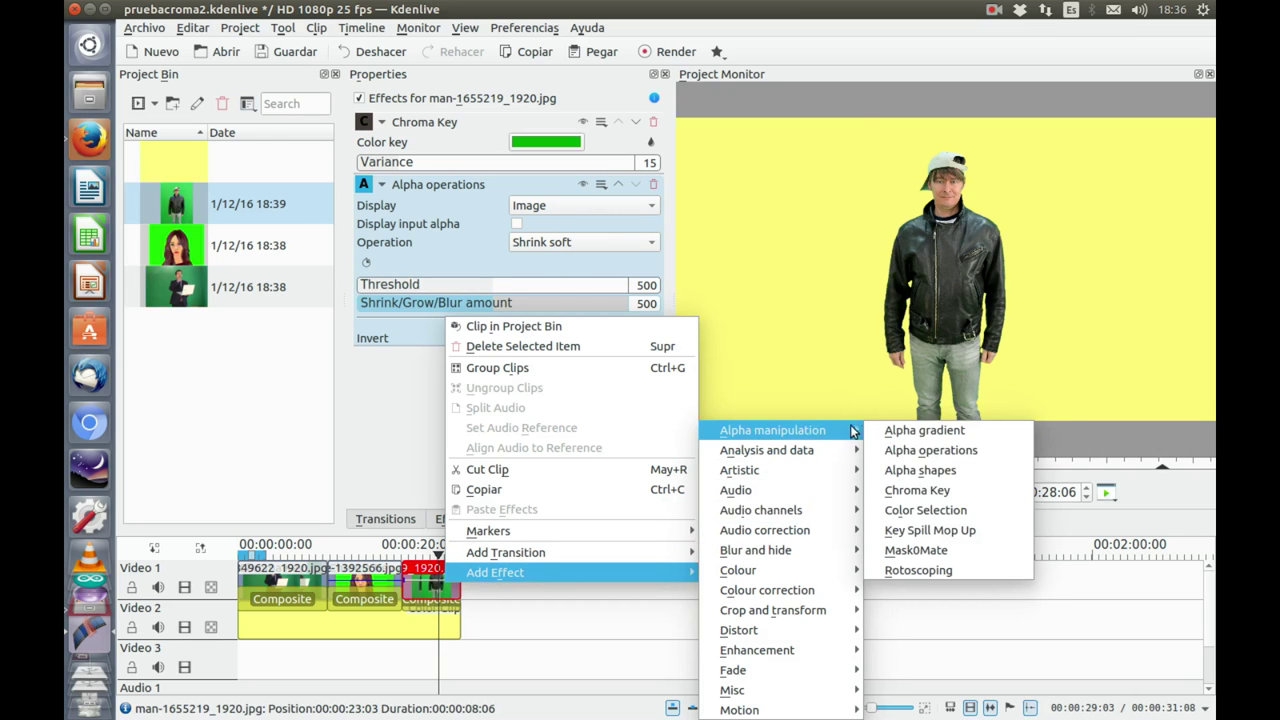
click(914, 532)
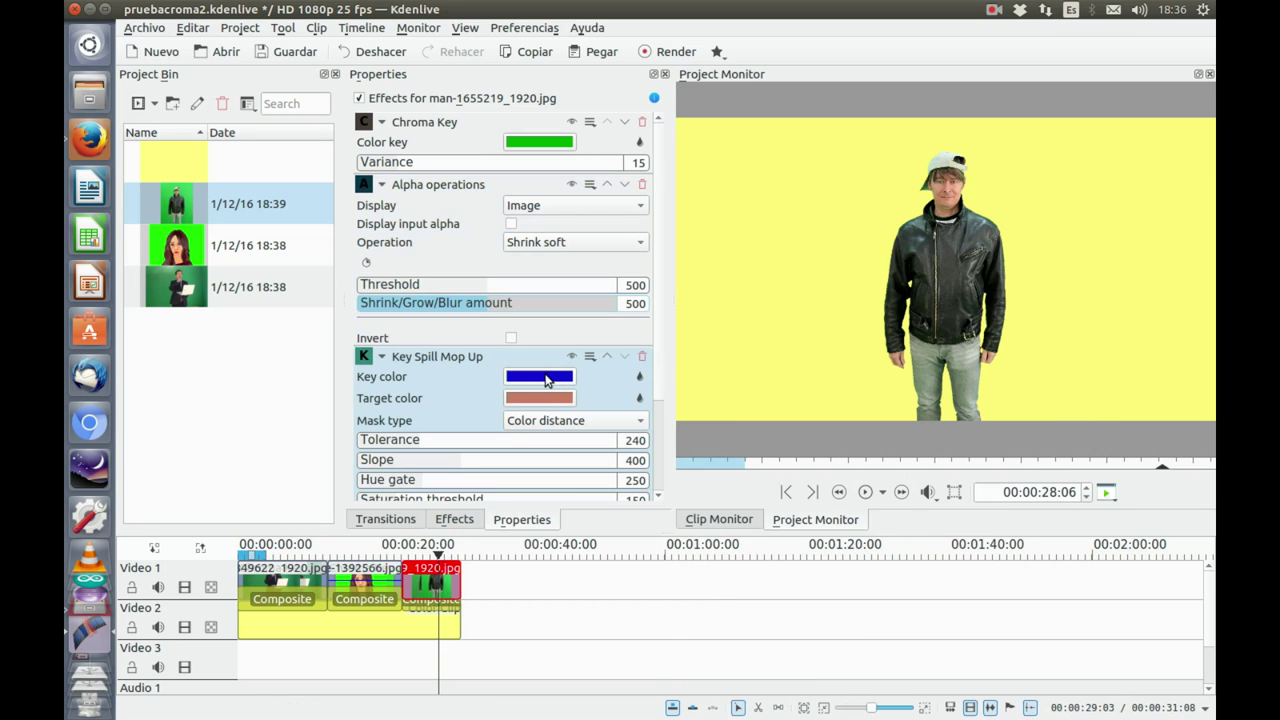
click(545, 377)
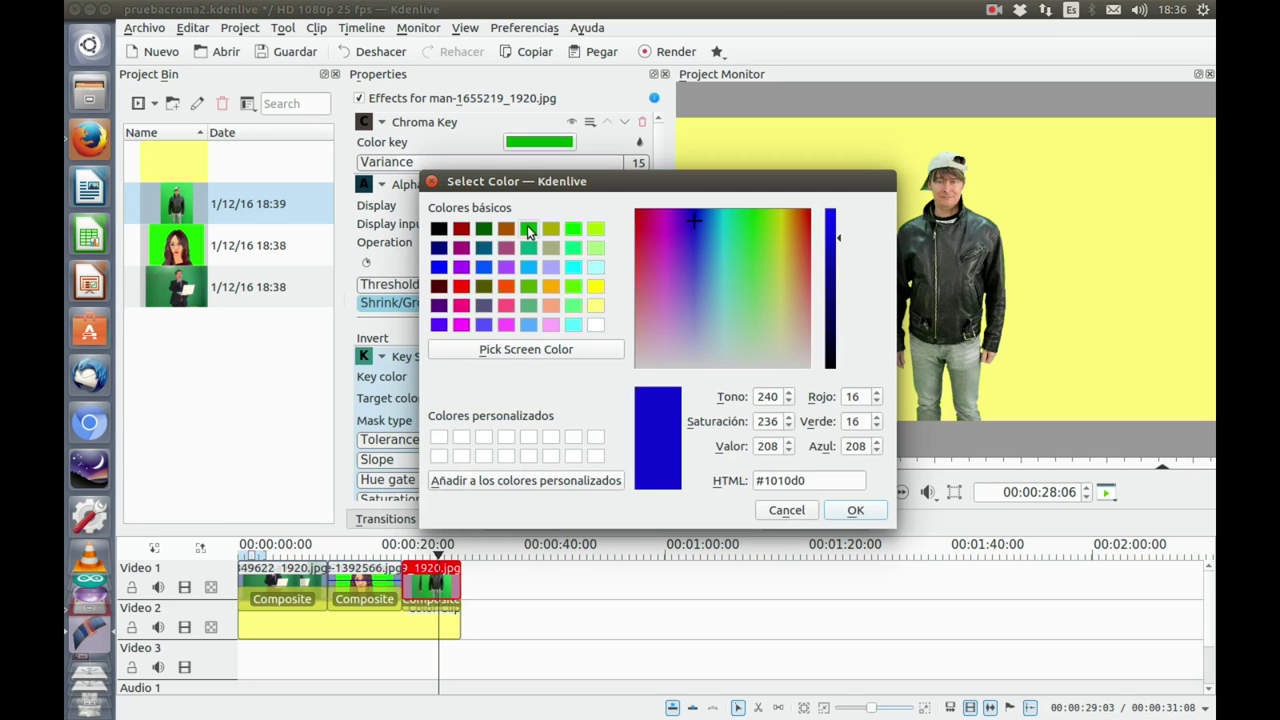
click(573, 284)
click(840, 510)
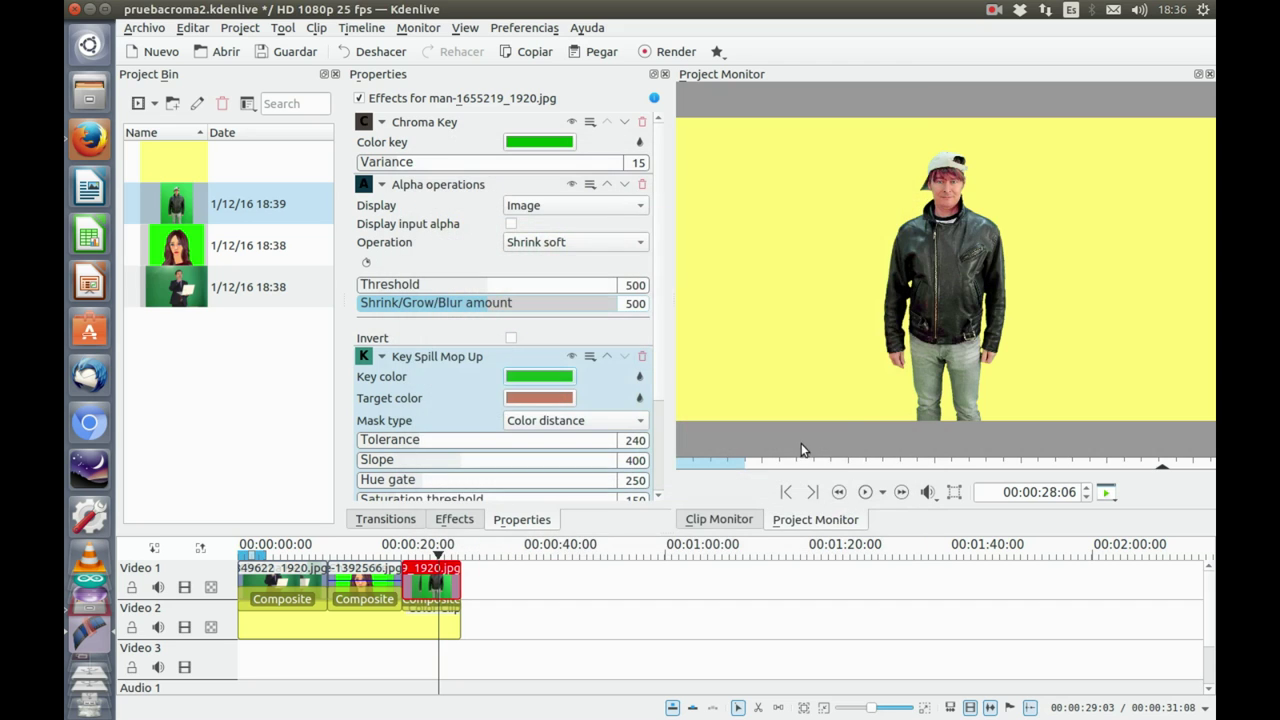
Inspect the cap's green spill in full screen, and compare the image with Key Spill Mop Up disabled and re-enabled
double_click(849, 335)
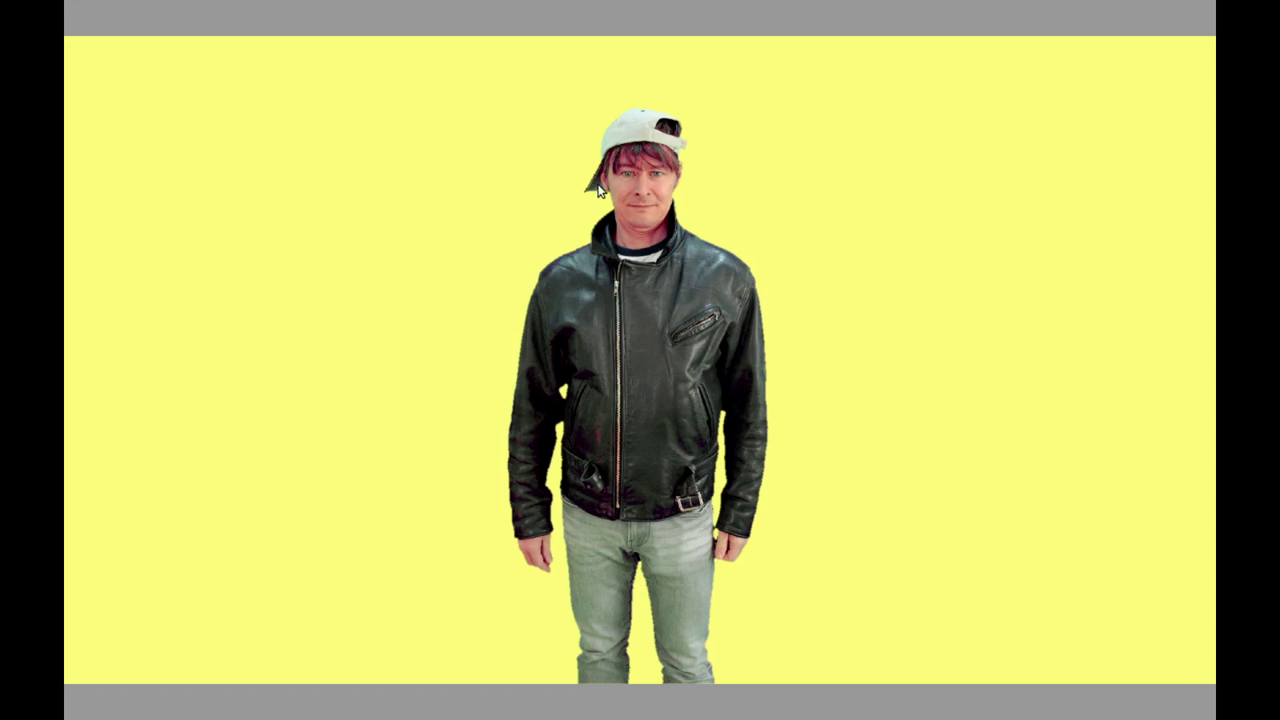
double_click(540, 254)
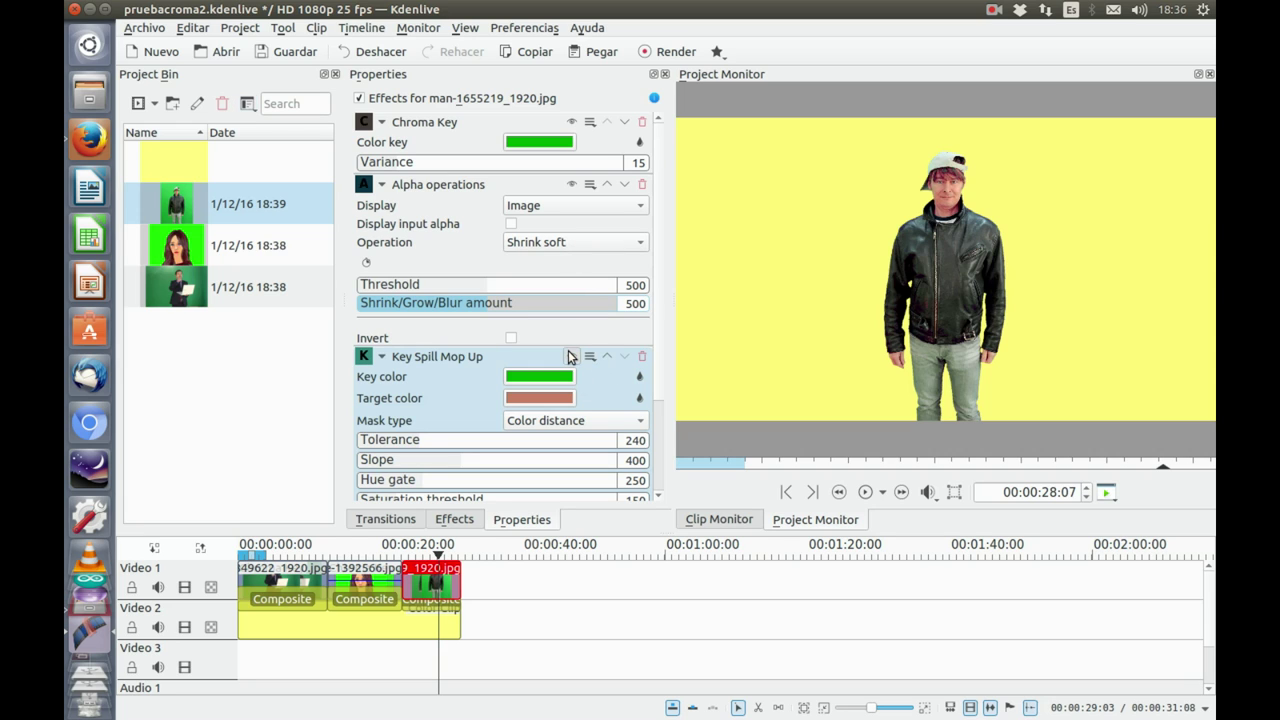
click(571, 356)
click(571, 356)
Raise the saturation threshold of Key Spill Mop Up to about 231, and check the man's hair and cap in full screen
scroll(445, 455, down, 1)
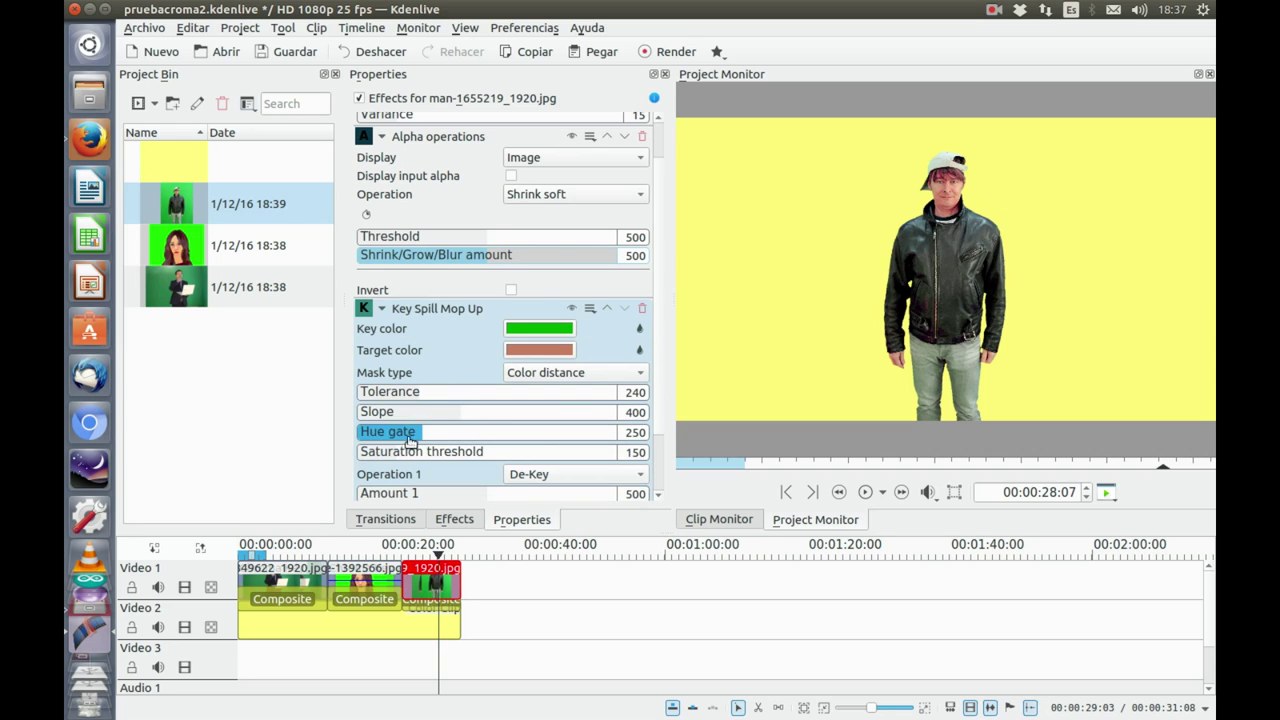
drag(404, 455, 420, 455)
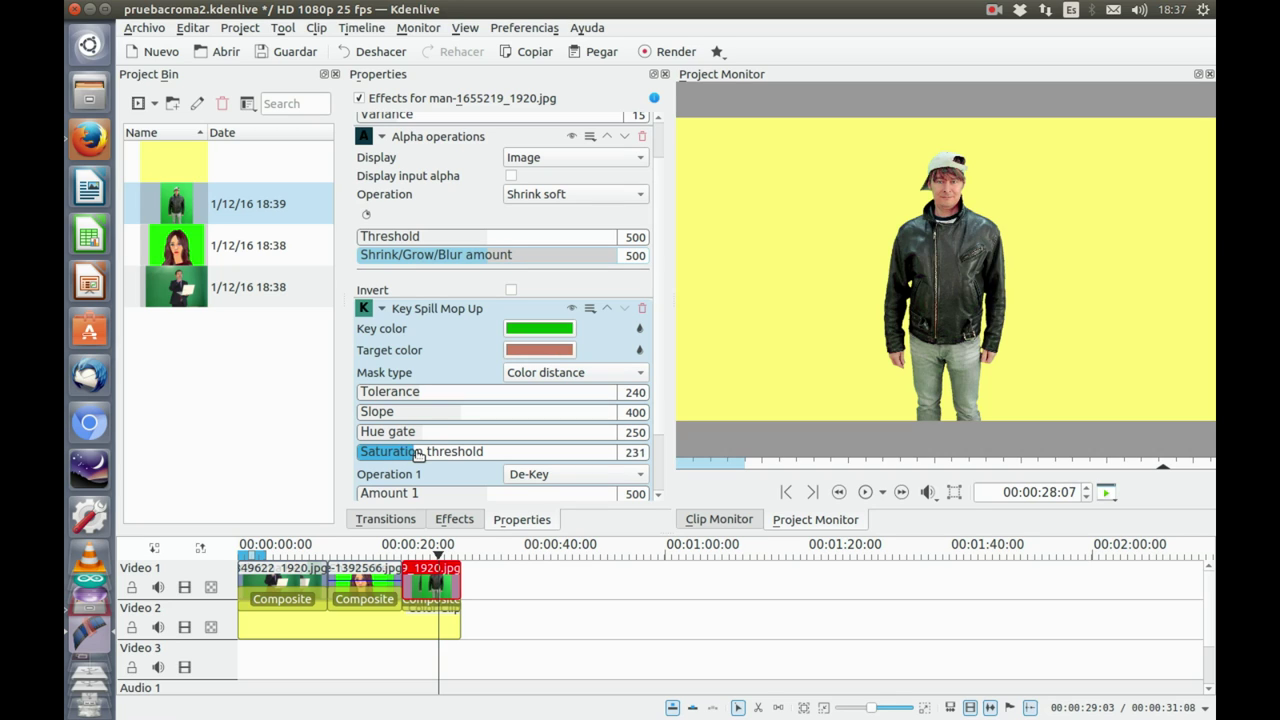
double_click(825, 327)
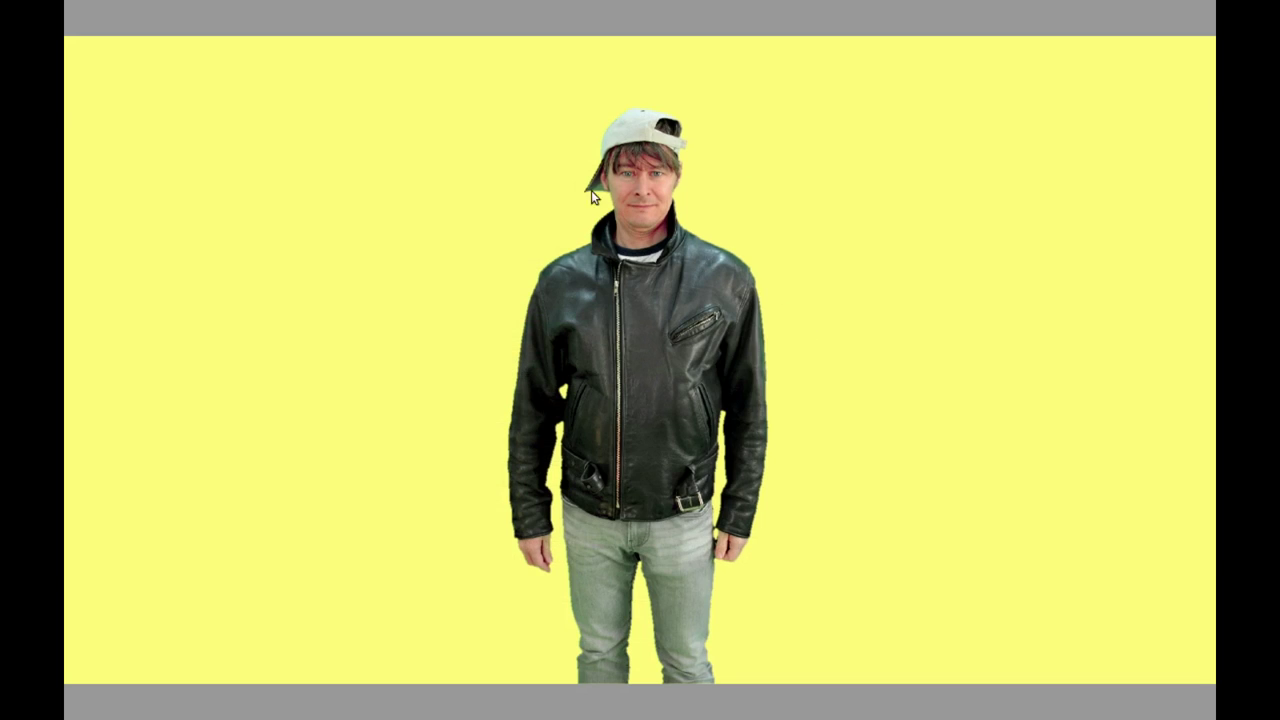
double_click(502, 388)
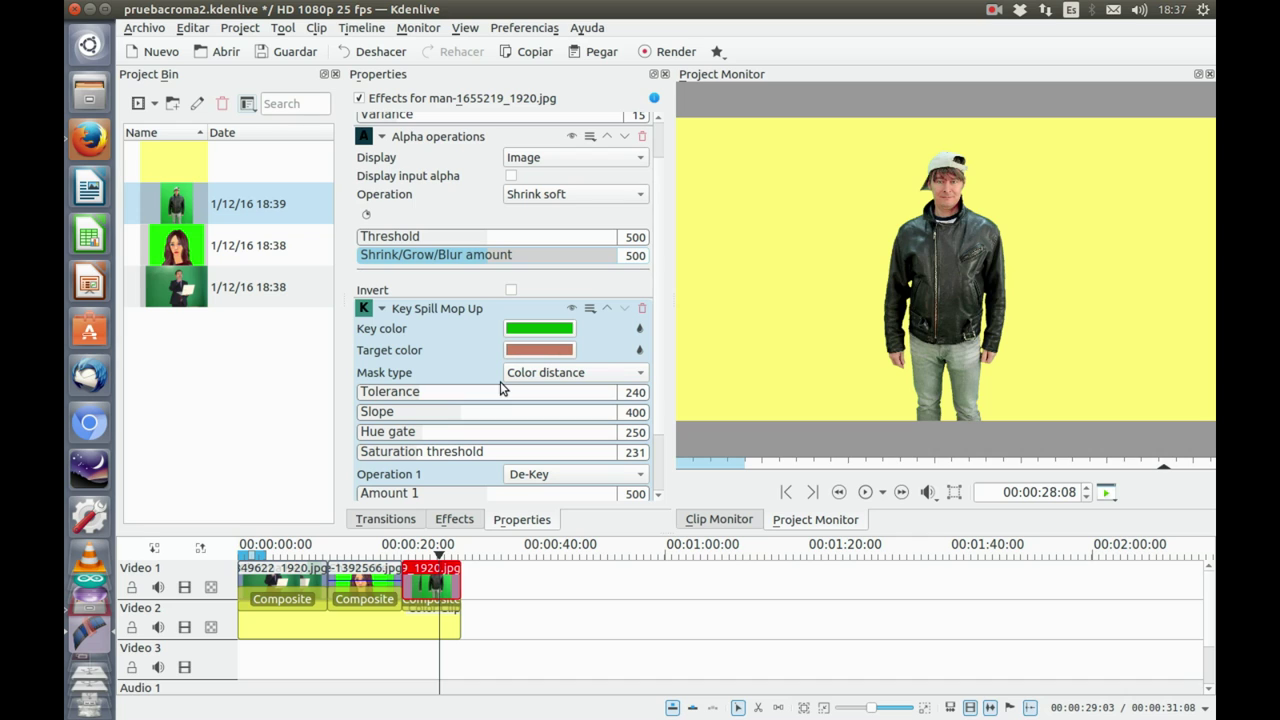
Switch Key Spill Mop Up off and on to compare the adjusted result, and review the settings of the man's effects
click(569, 309)
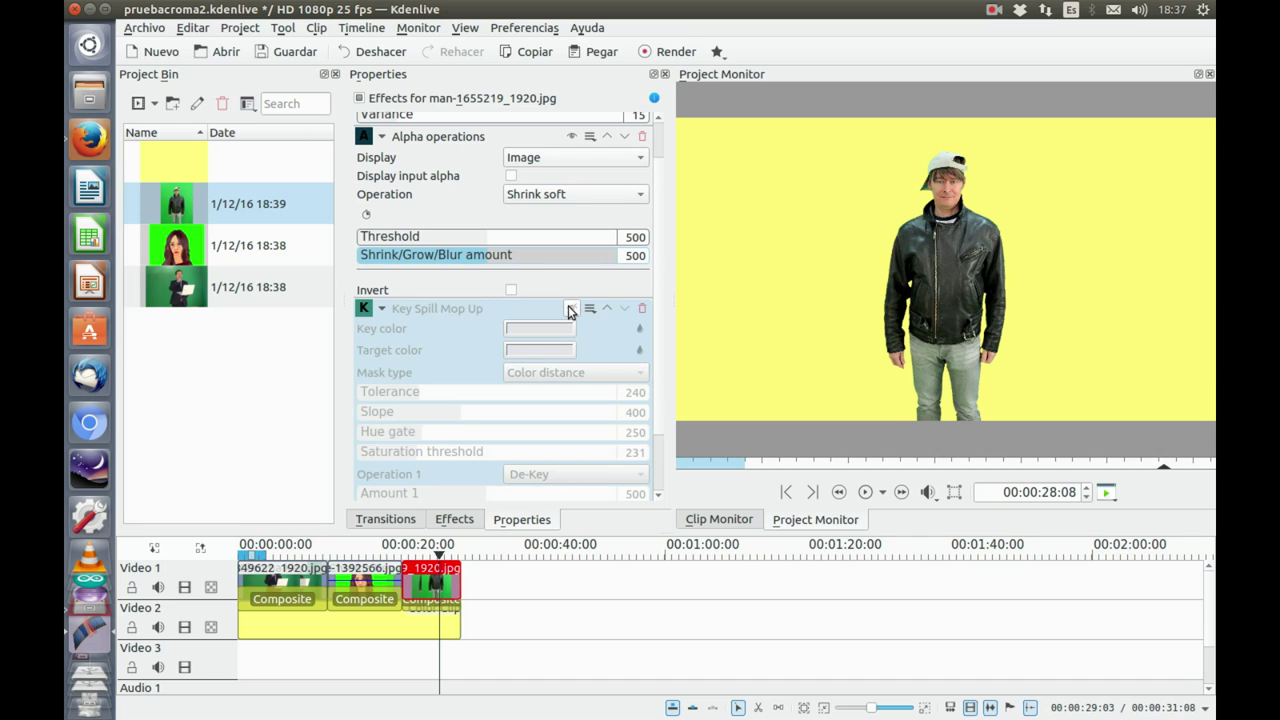
click(569, 309)
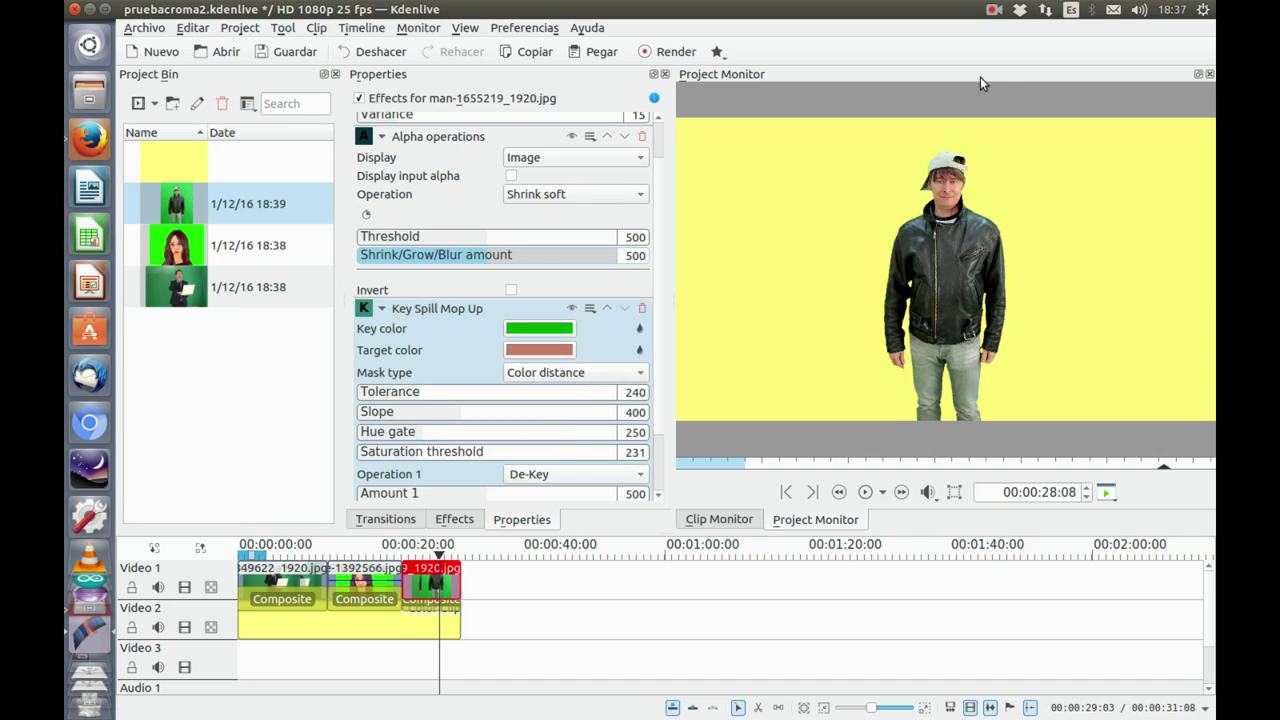
scroll(610, 157, up, 2)
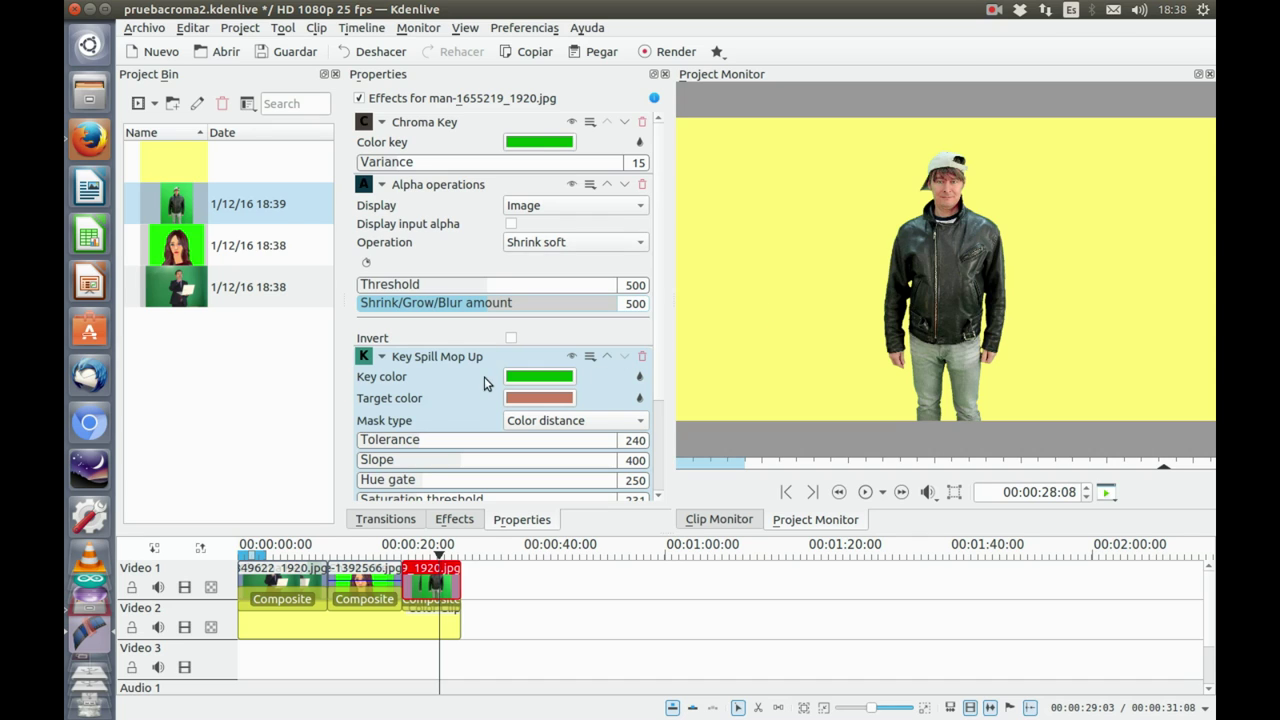
scroll(484, 377, down, 1)
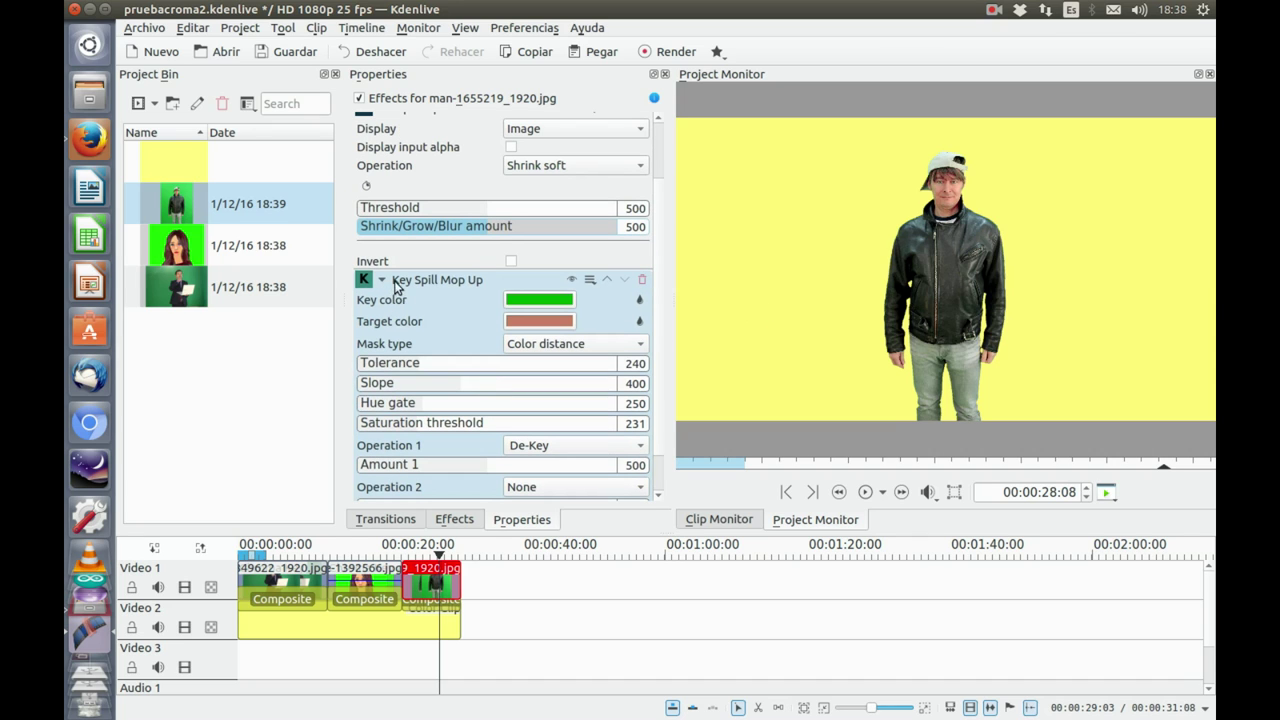